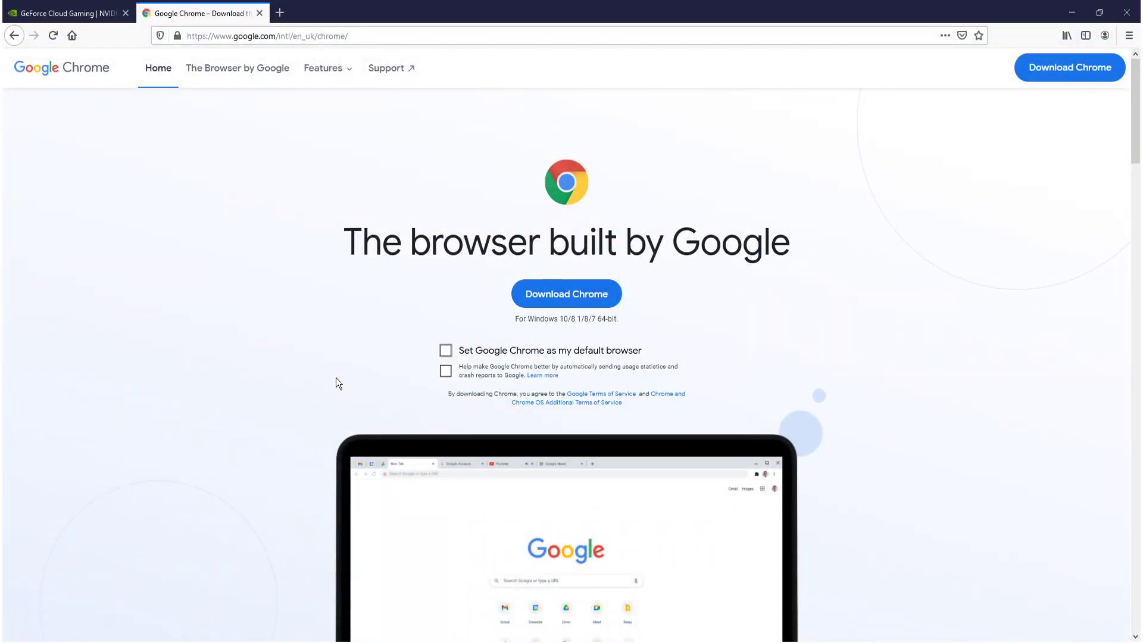
Download ChromeSetup.exe in Firefox, run the installer and minimize Firefox
click(602, 299)
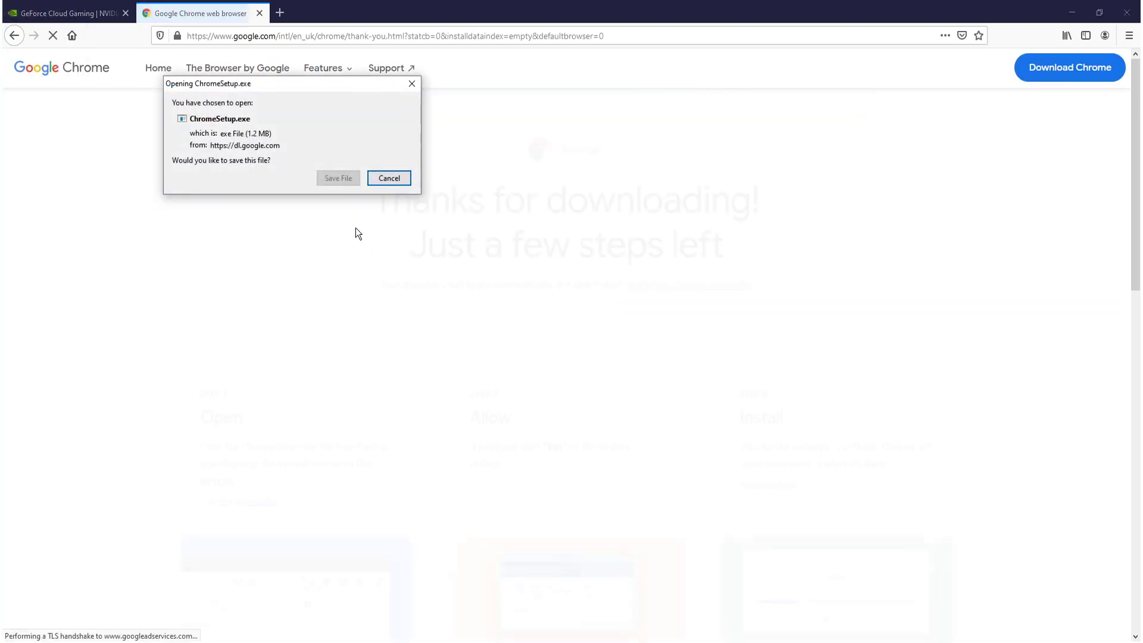
click(327, 177)
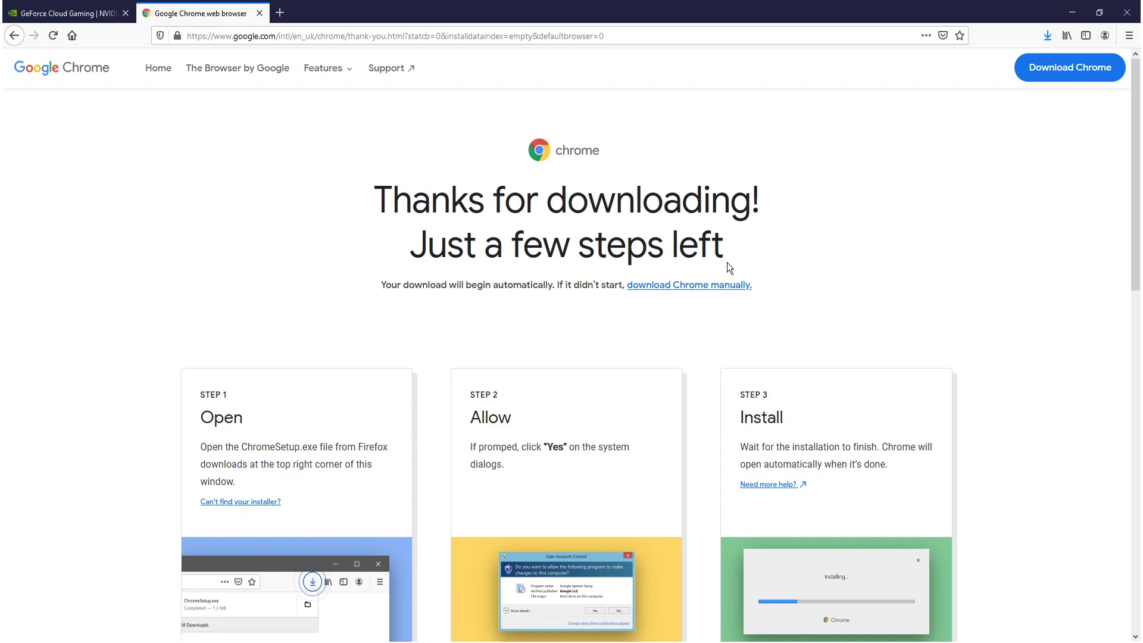
click(1049, 35)
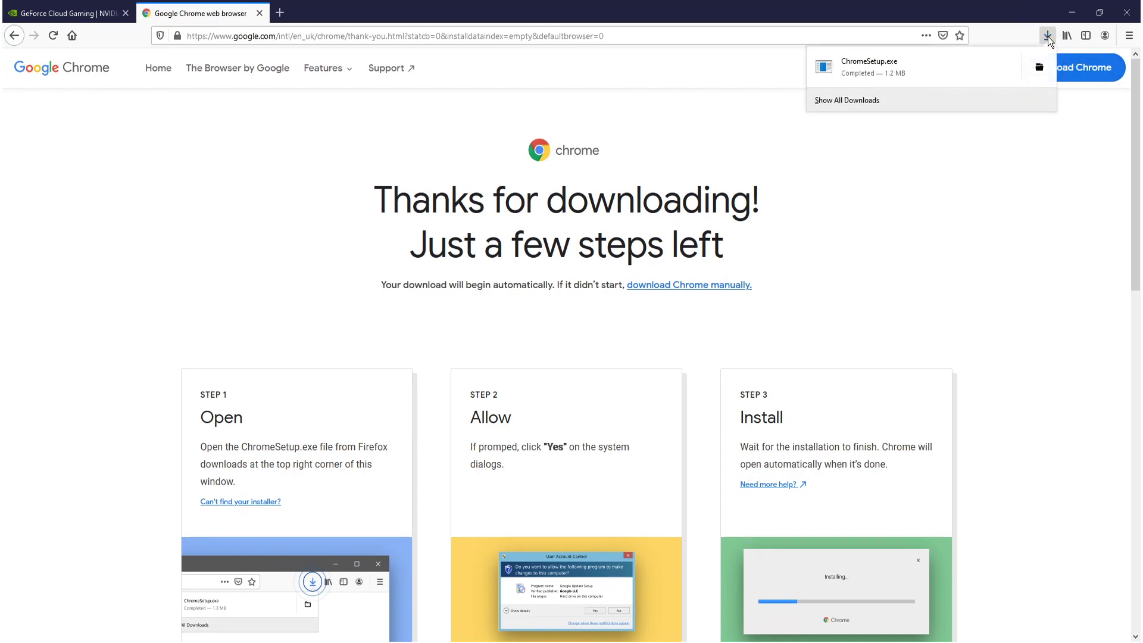
click(965, 70)
click(1072, 15)
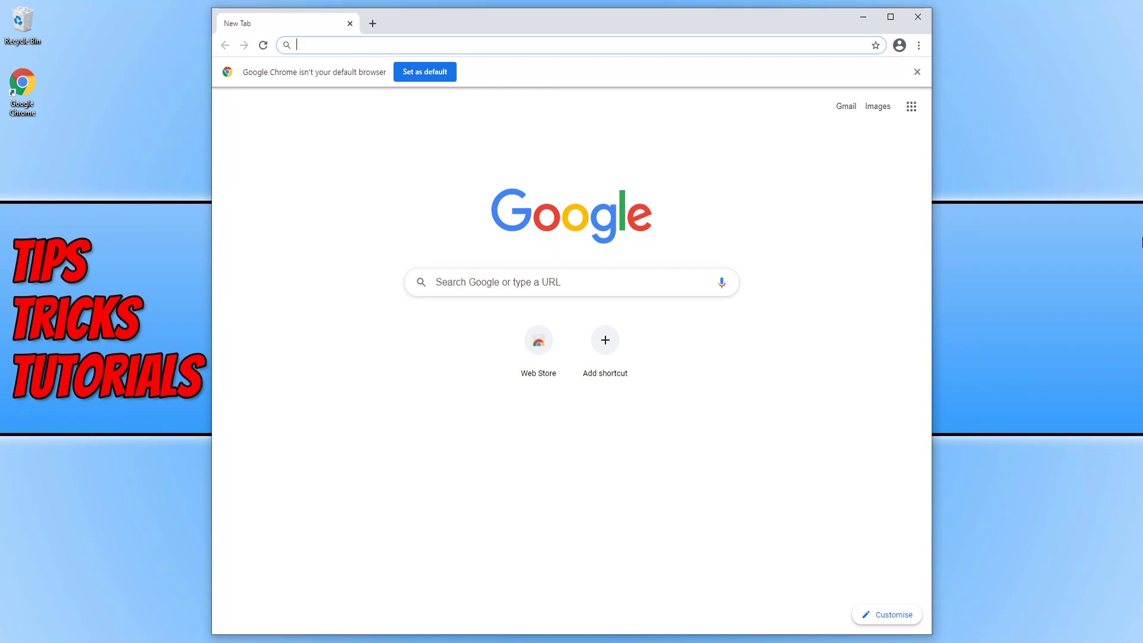
Go to nvidia.com/en-gb/geforce-now/, open its download page and launch the Chrome Browser option
text(https://www.nvidia.com/en-gb/geforce-now/)
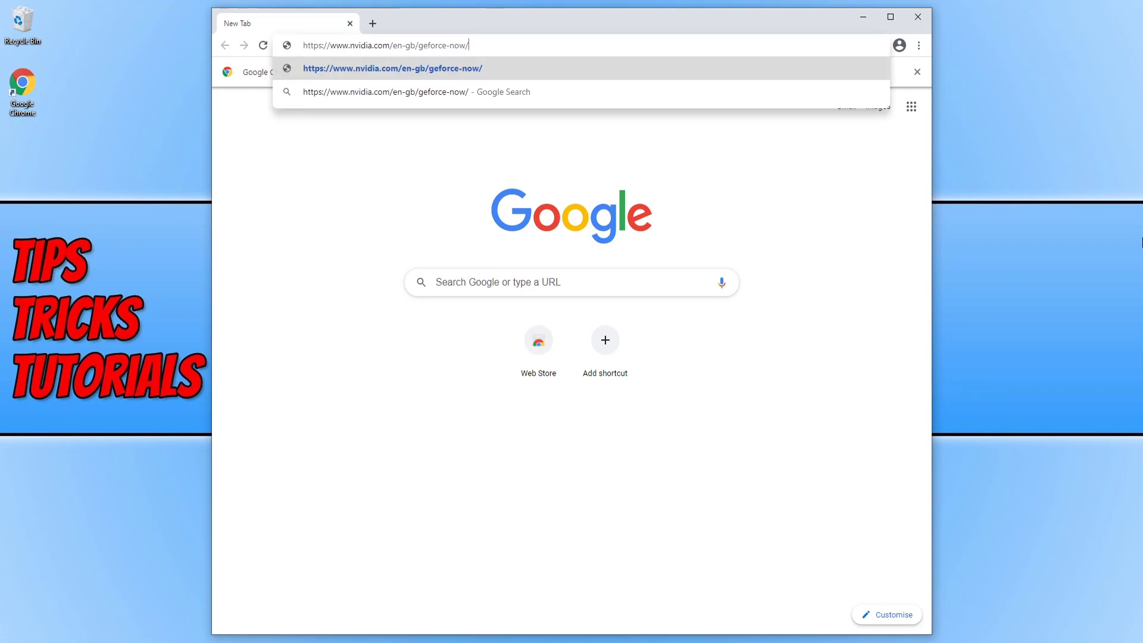
key(Return)
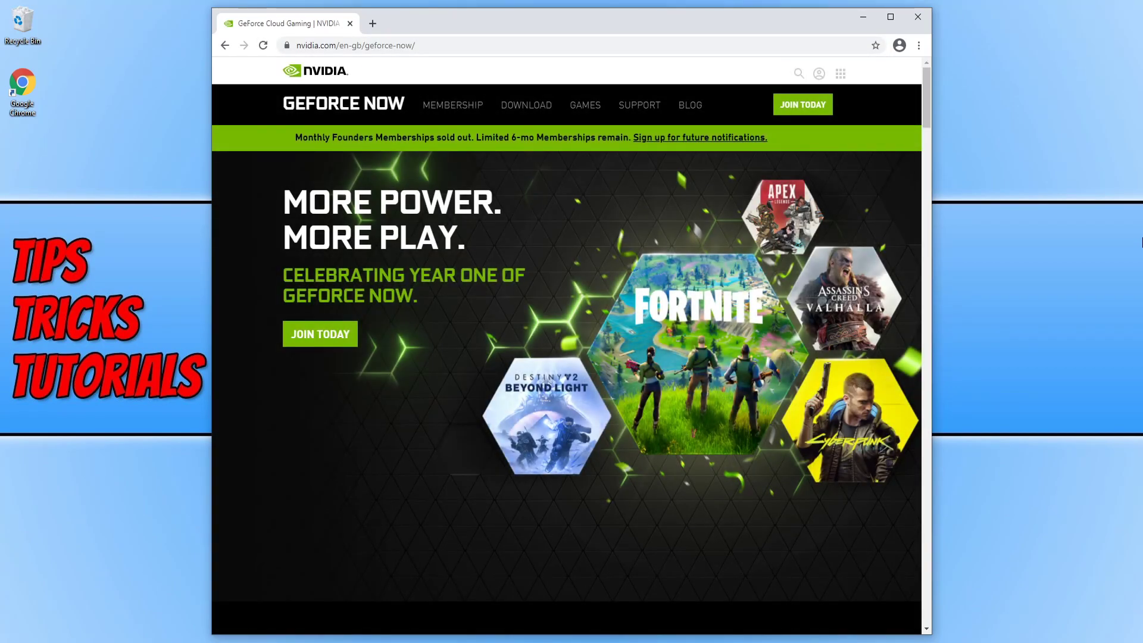
click(527, 112)
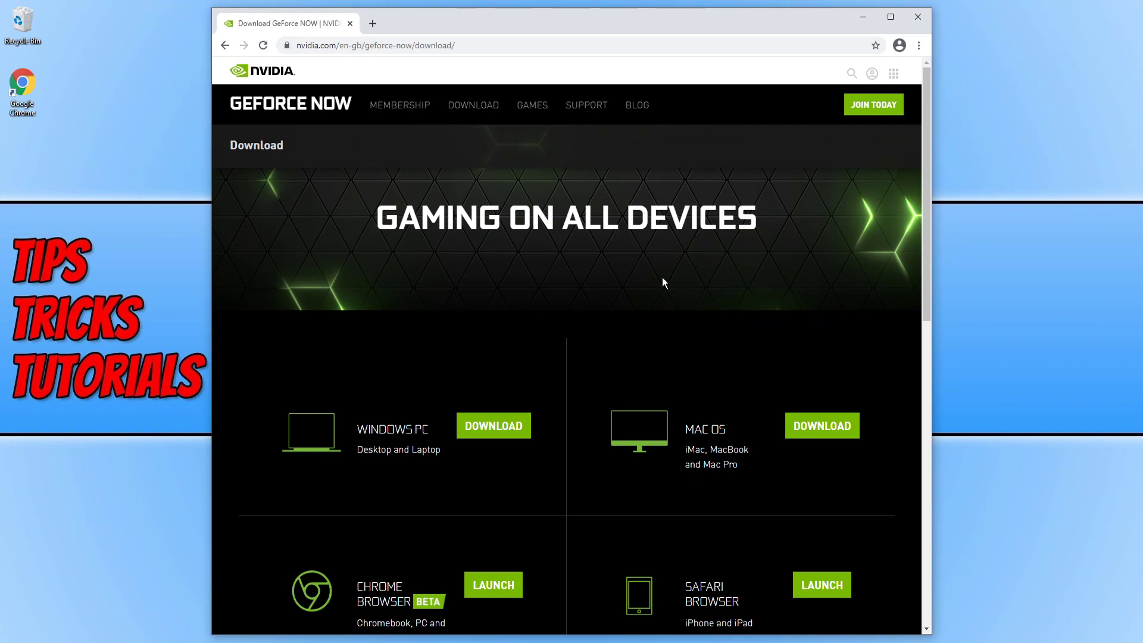
scroll(655, 298, down, 2)
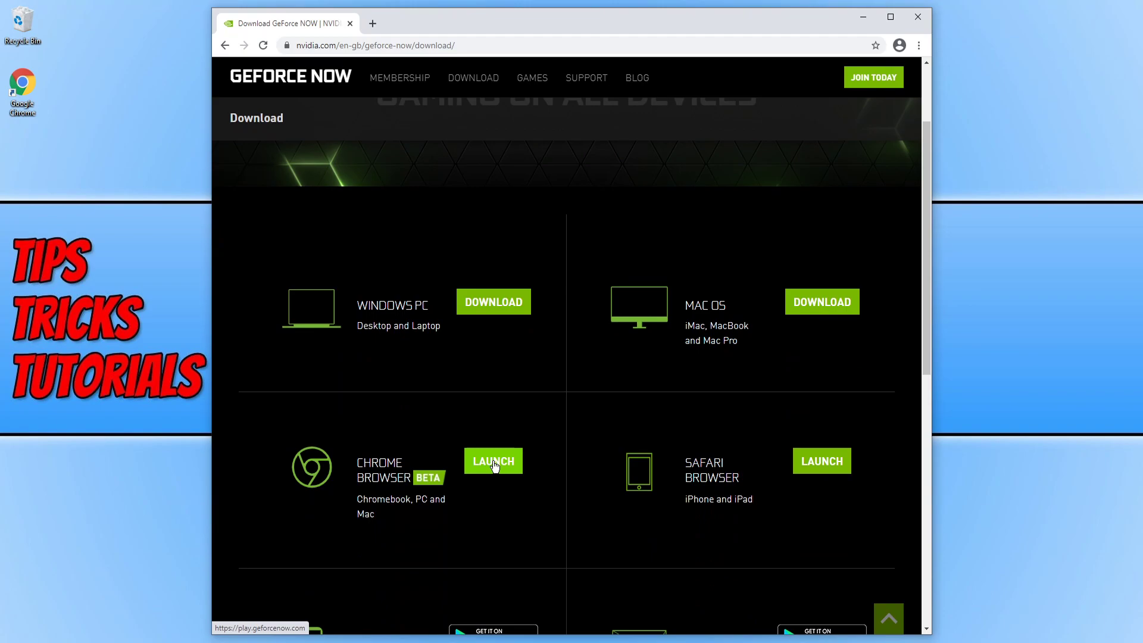
click(491, 466)
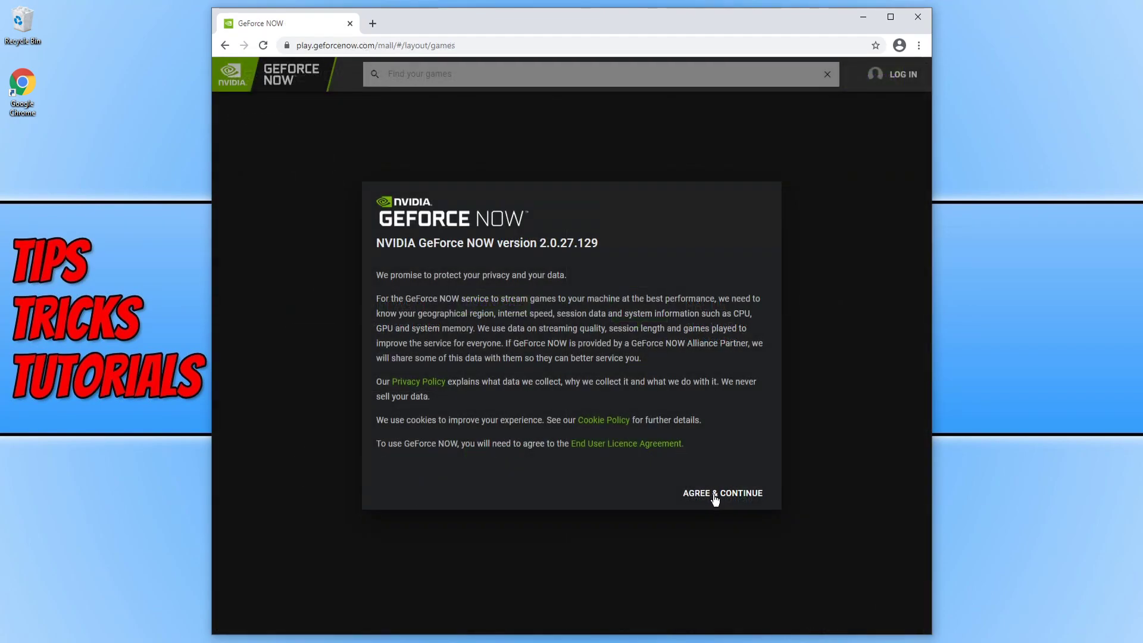
Agree to the data terms, maximize Chrome, dismiss both intro tips and open the navigation menu
click(718, 494)
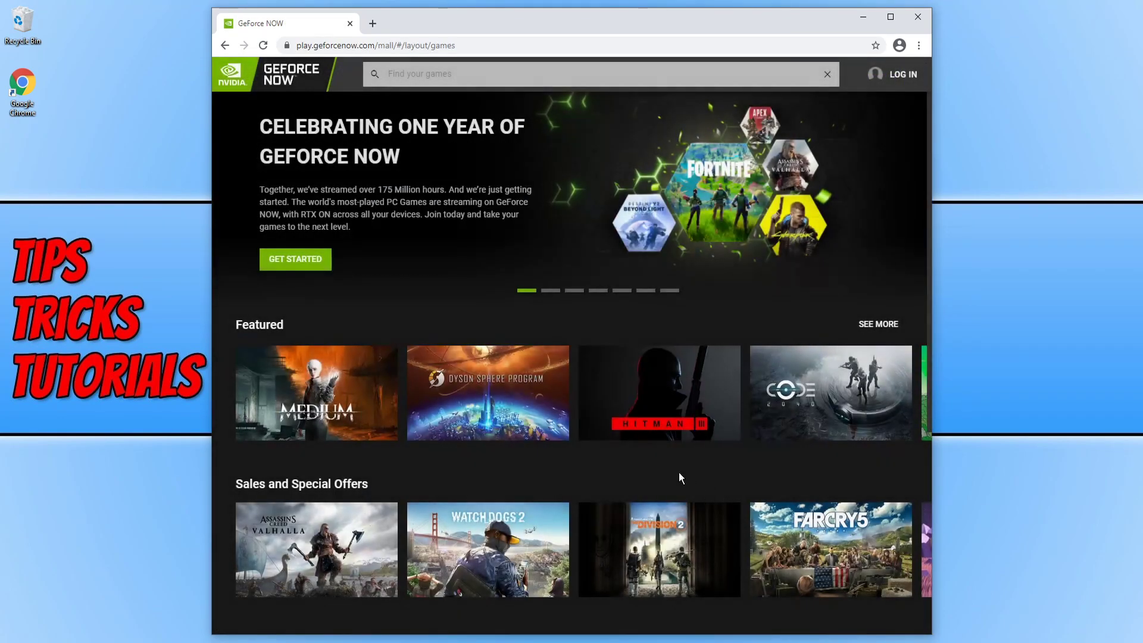
click(890, 18)
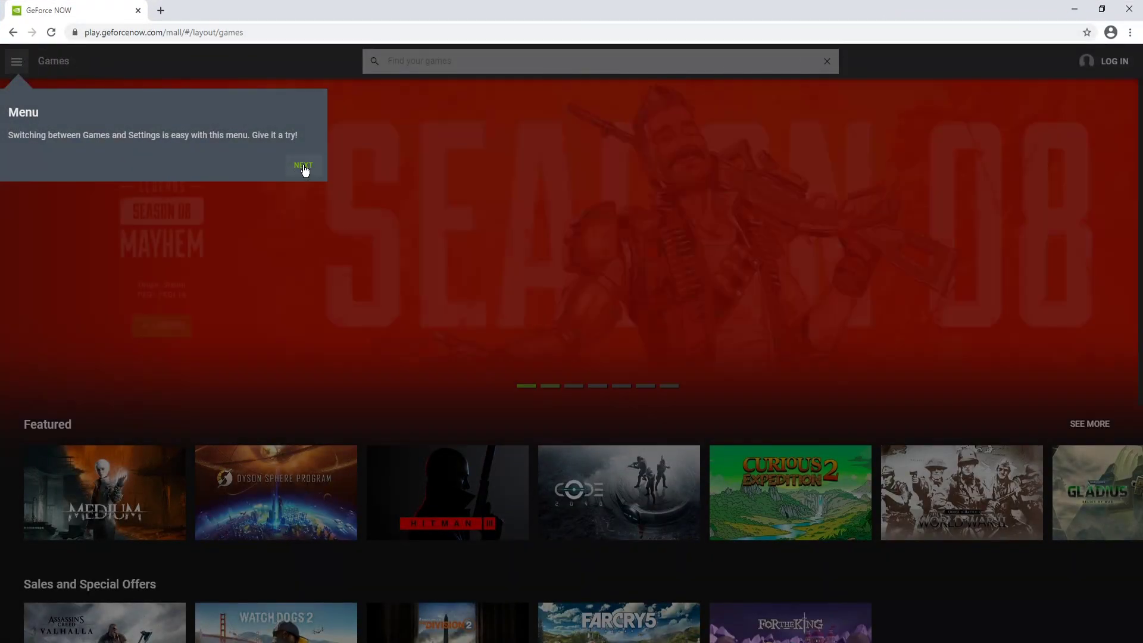
click(301, 167)
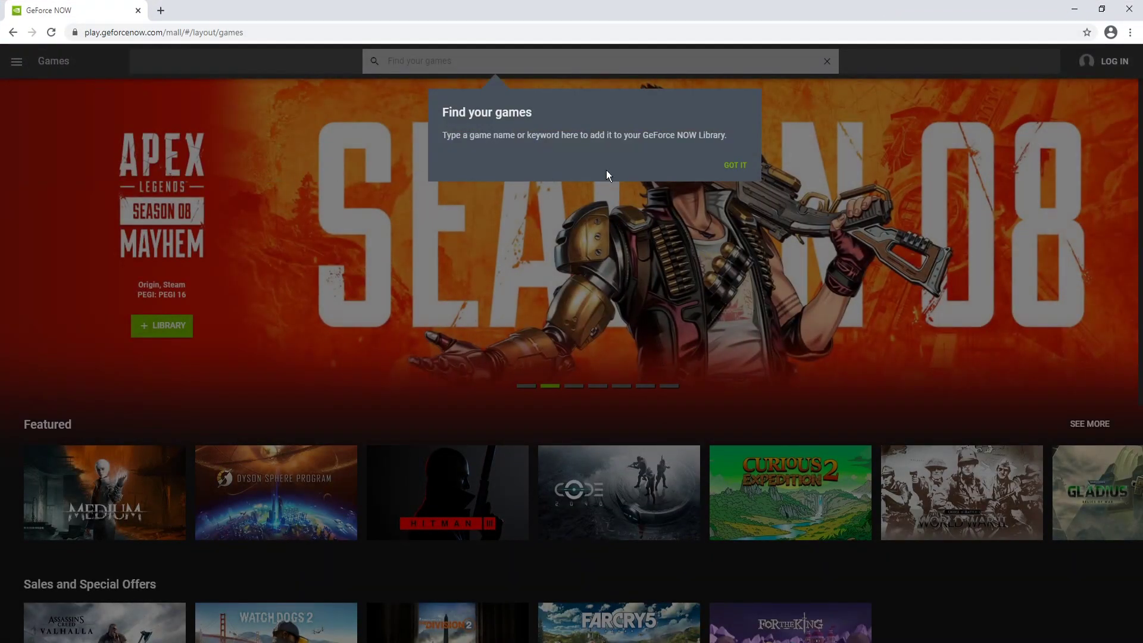
click(735, 165)
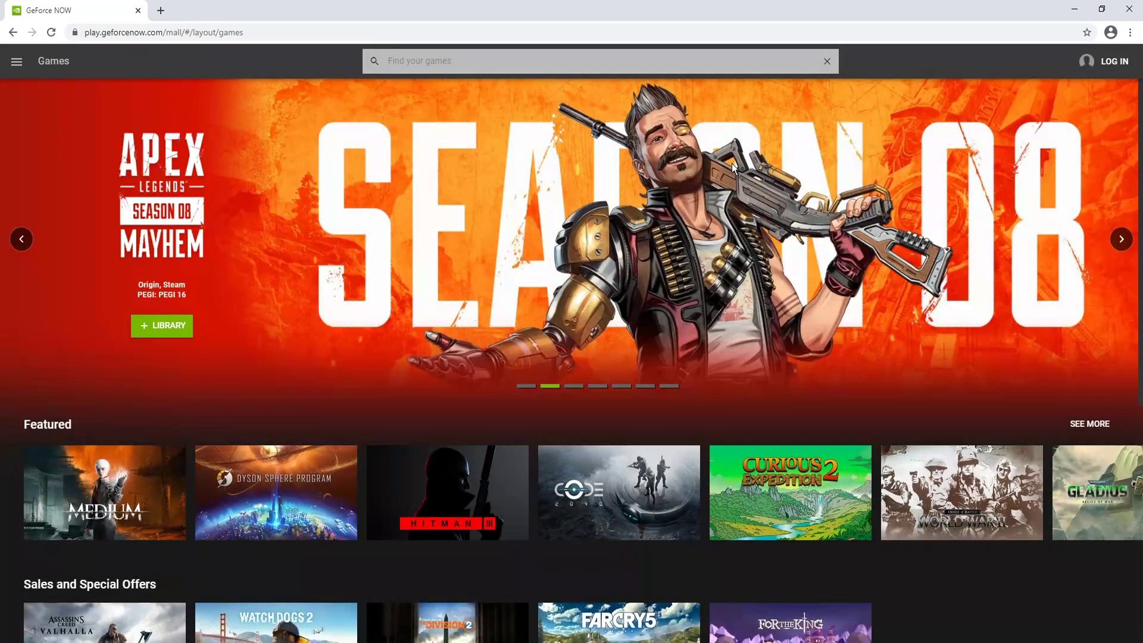
click(477, 57)
click(280, 152)
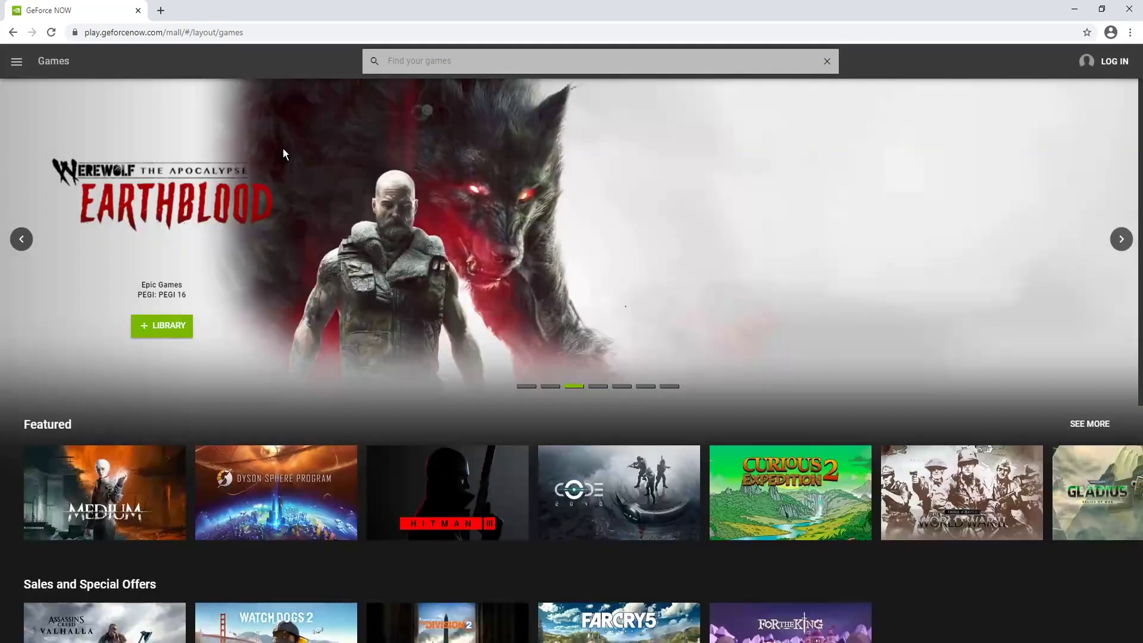
click(17, 62)
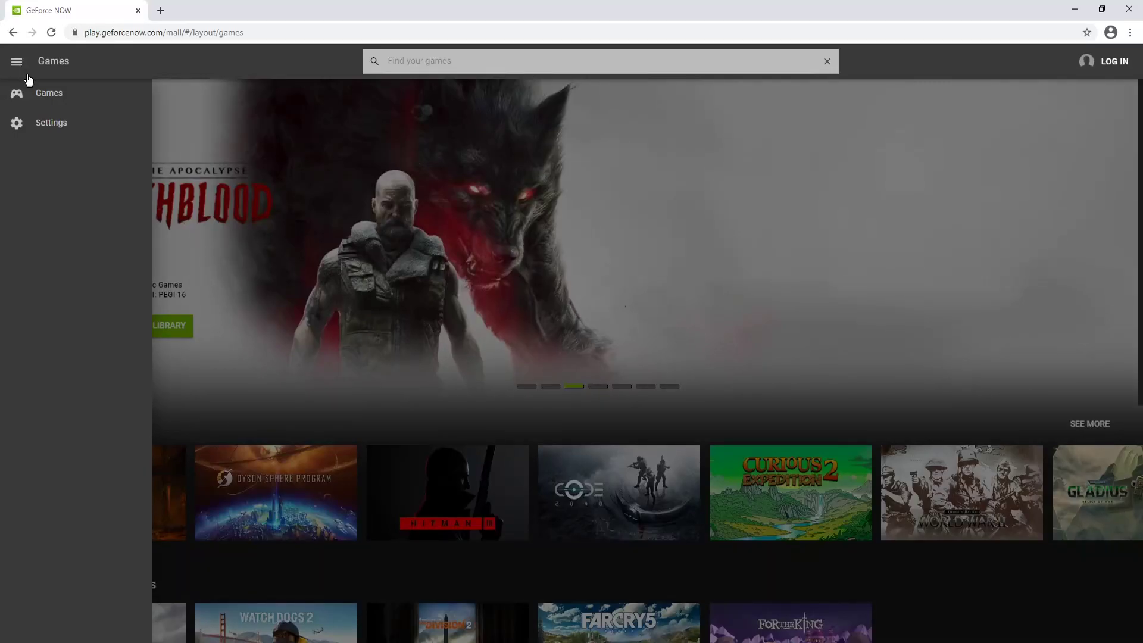
In Settings, change Streaming Quality from Balanced to Custom
click(56, 123)
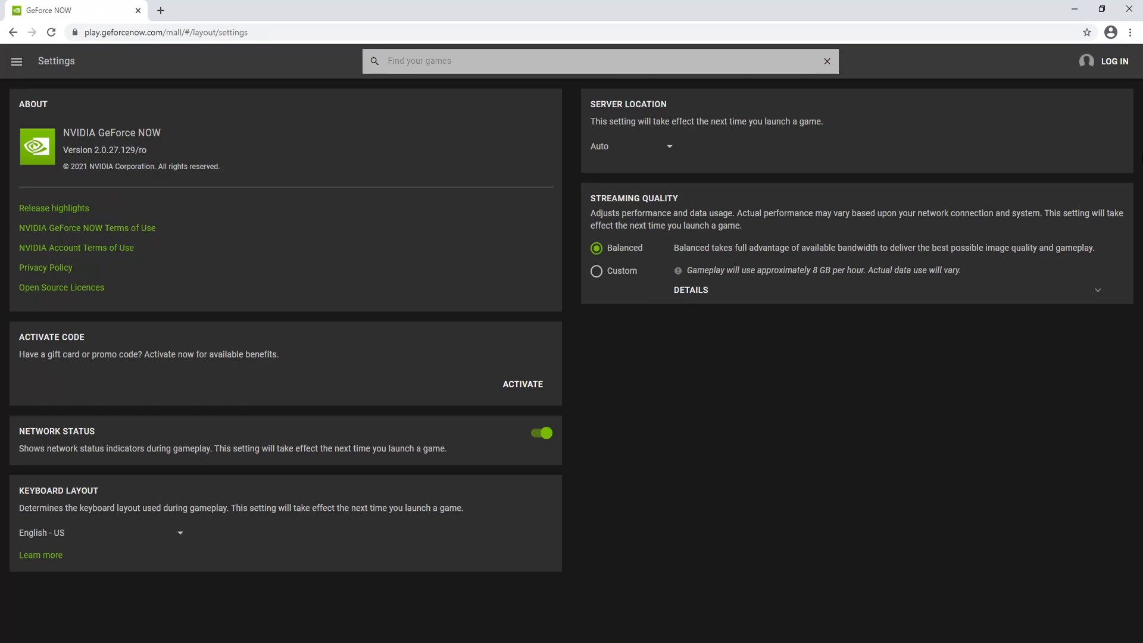
click(625, 275)
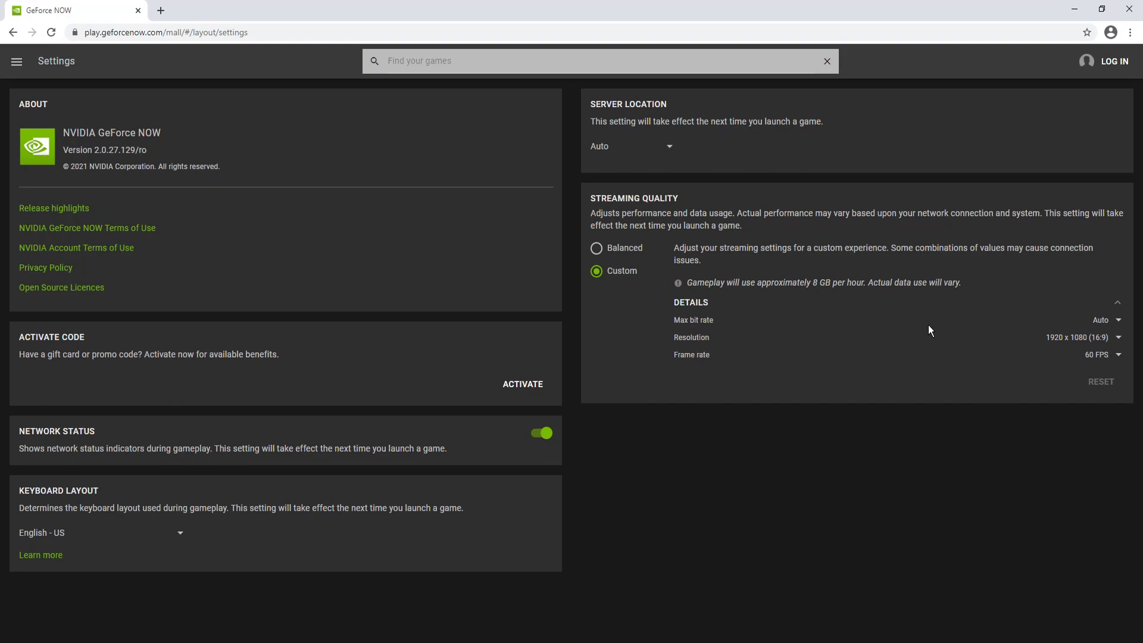
Set a custom 12 Mbps max bit rate, 1280 x 720 (16:9) resolution and 30 FPS
click(1101, 322)
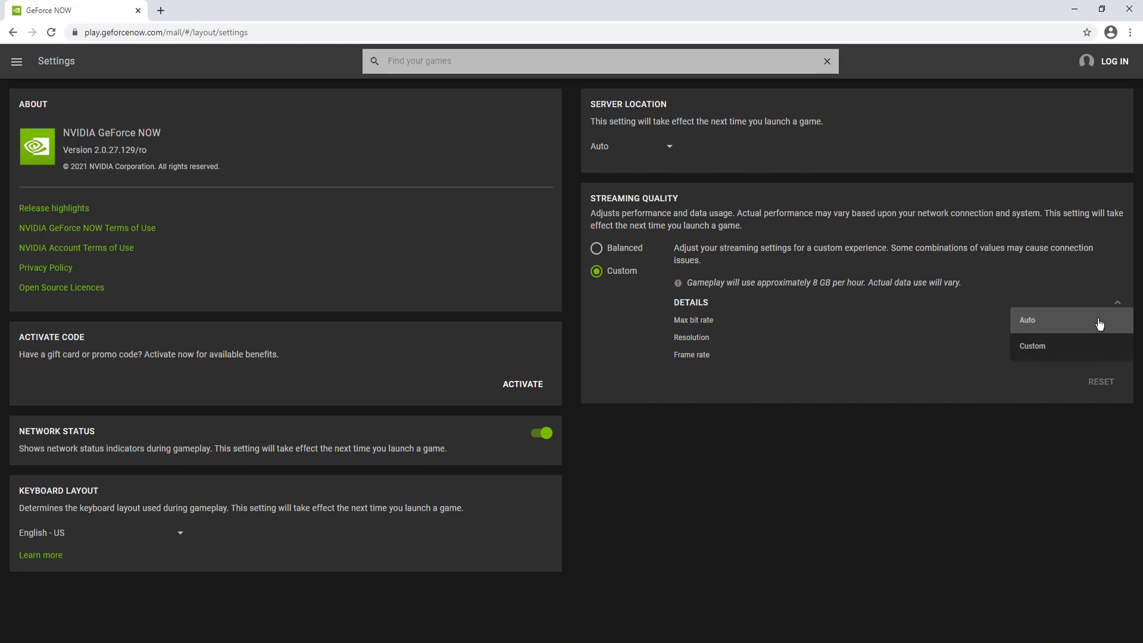
click(1073, 345)
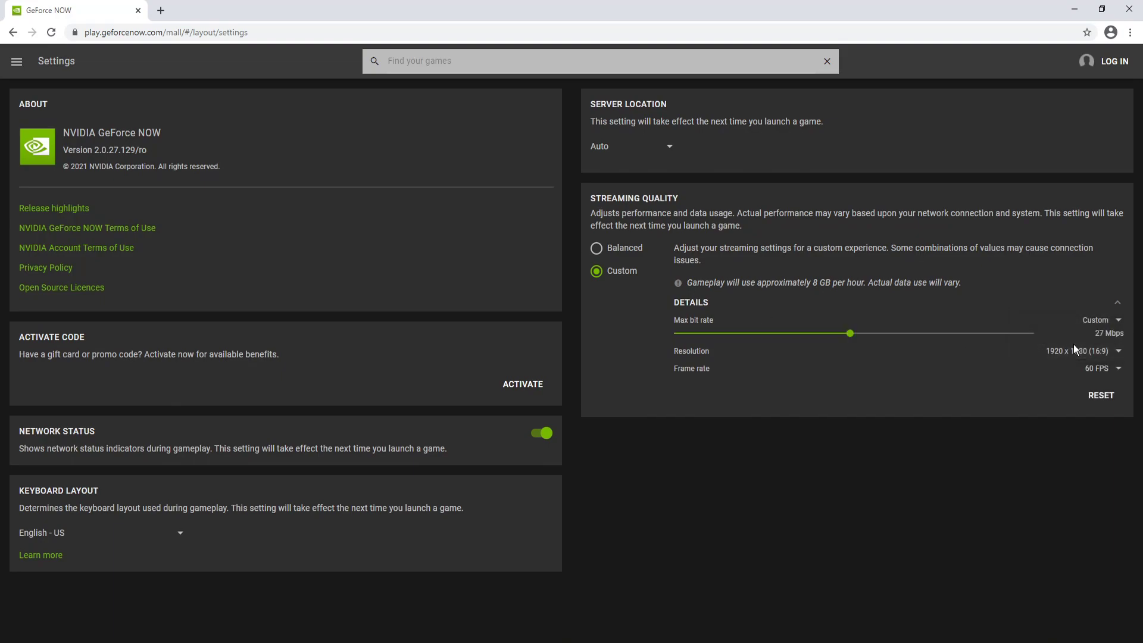
drag(849, 331, 708, 341)
click(1103, 354)
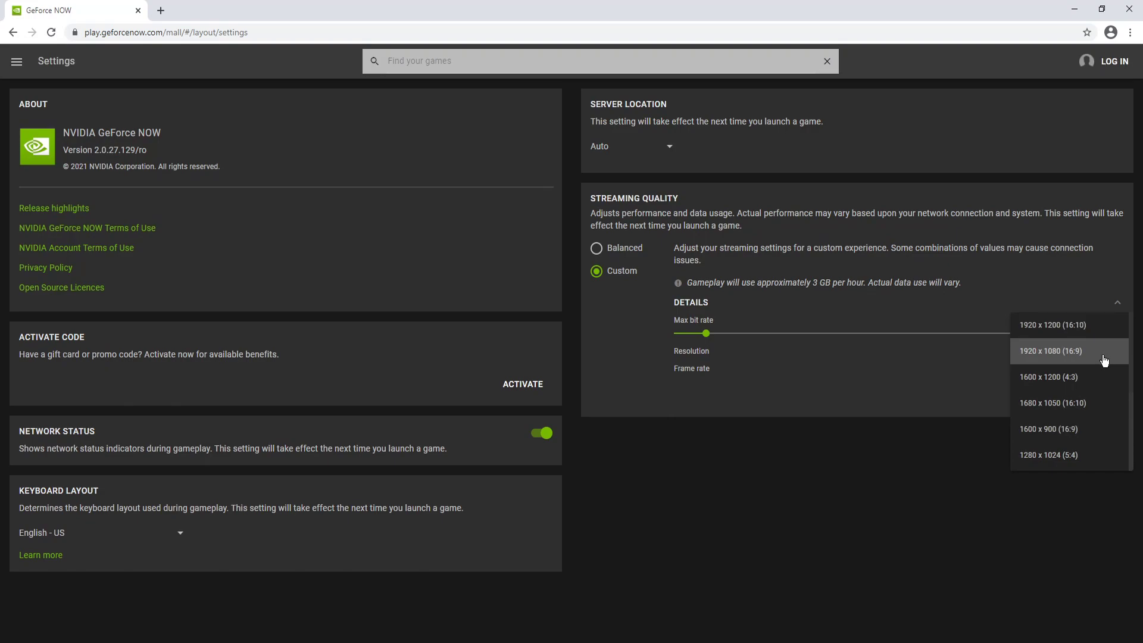
scroll(1095, 387, down, 2)
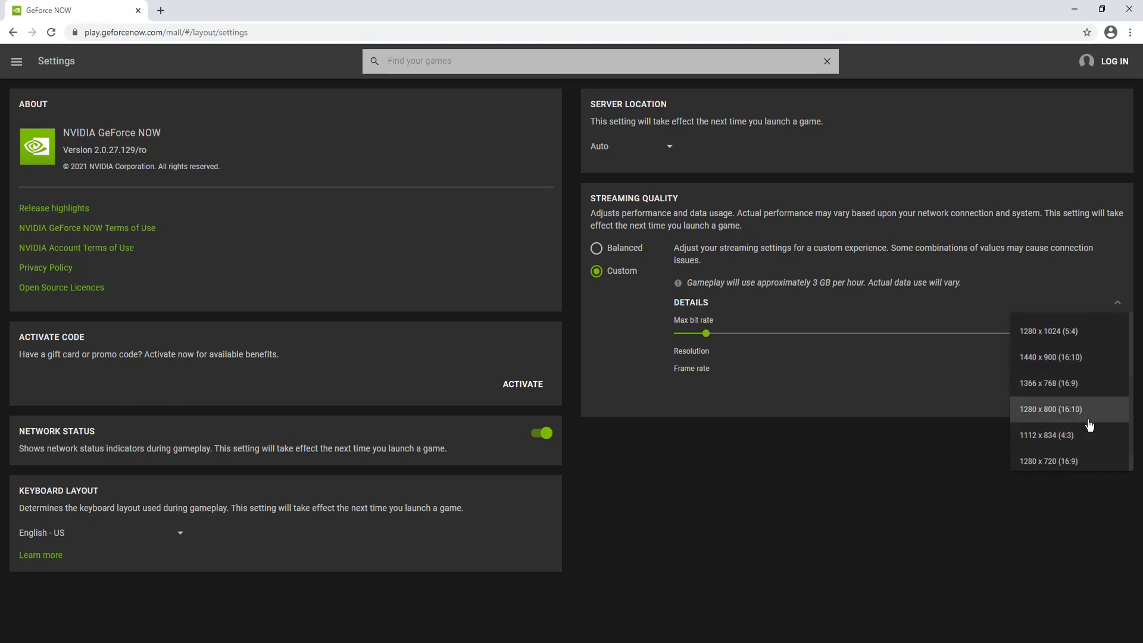
scroll(1089, 424, down, 1)
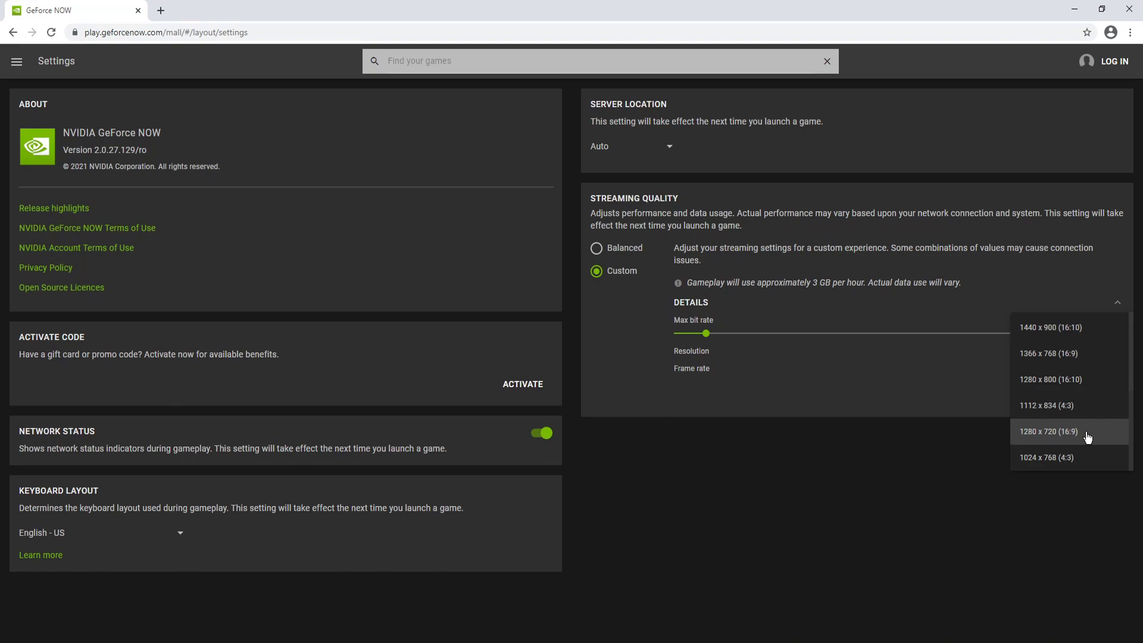
click(1087, 437)
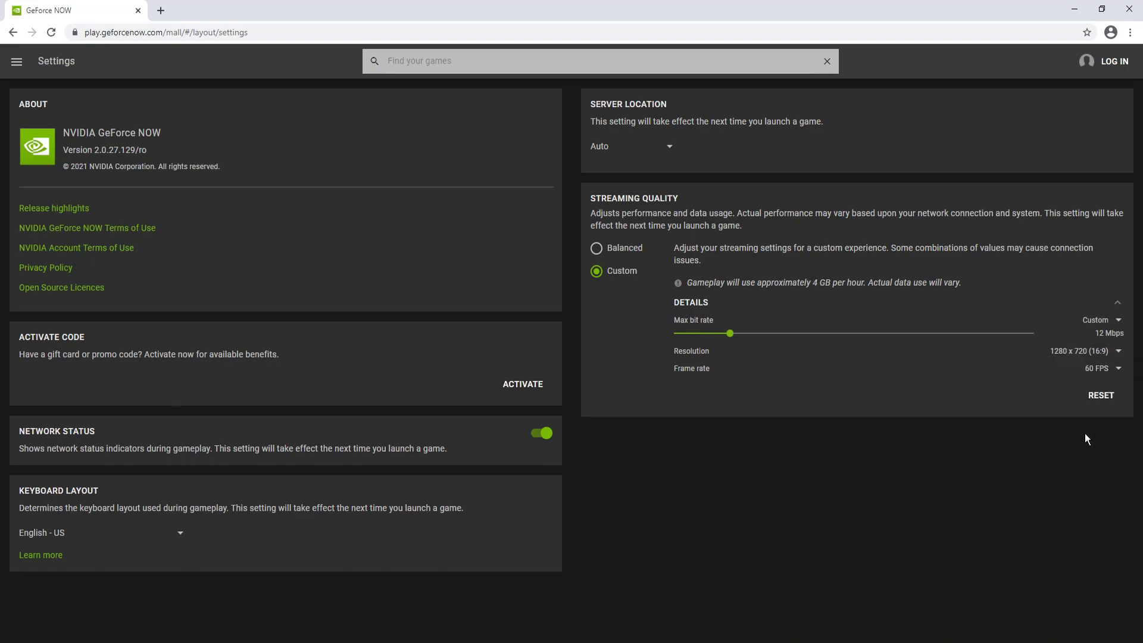
click(1099, 373)
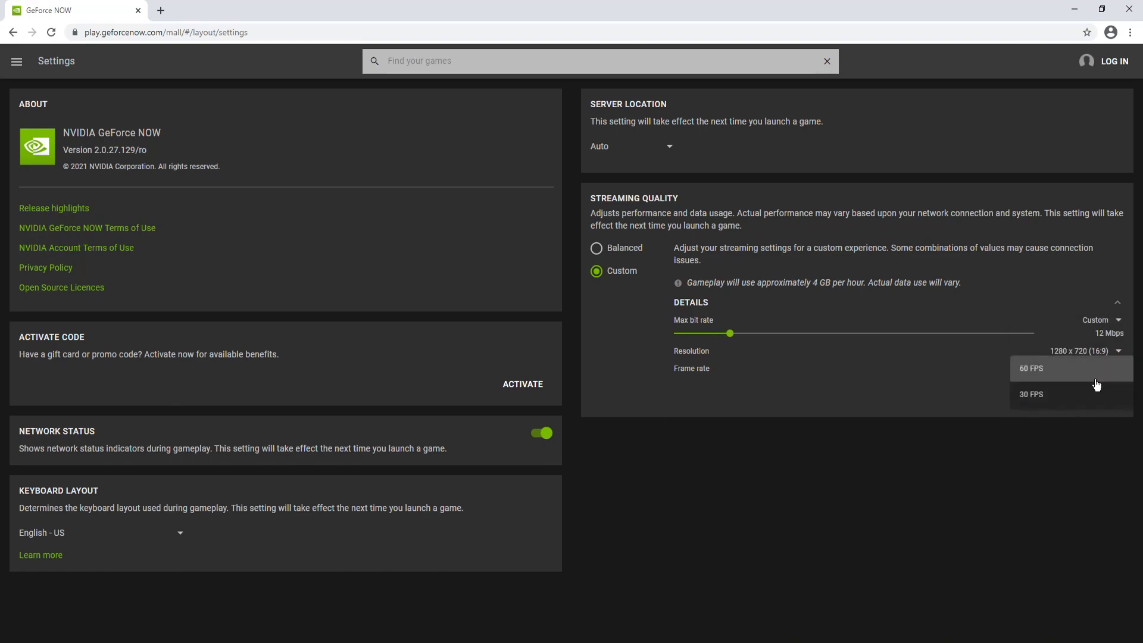
click(1054, 392)
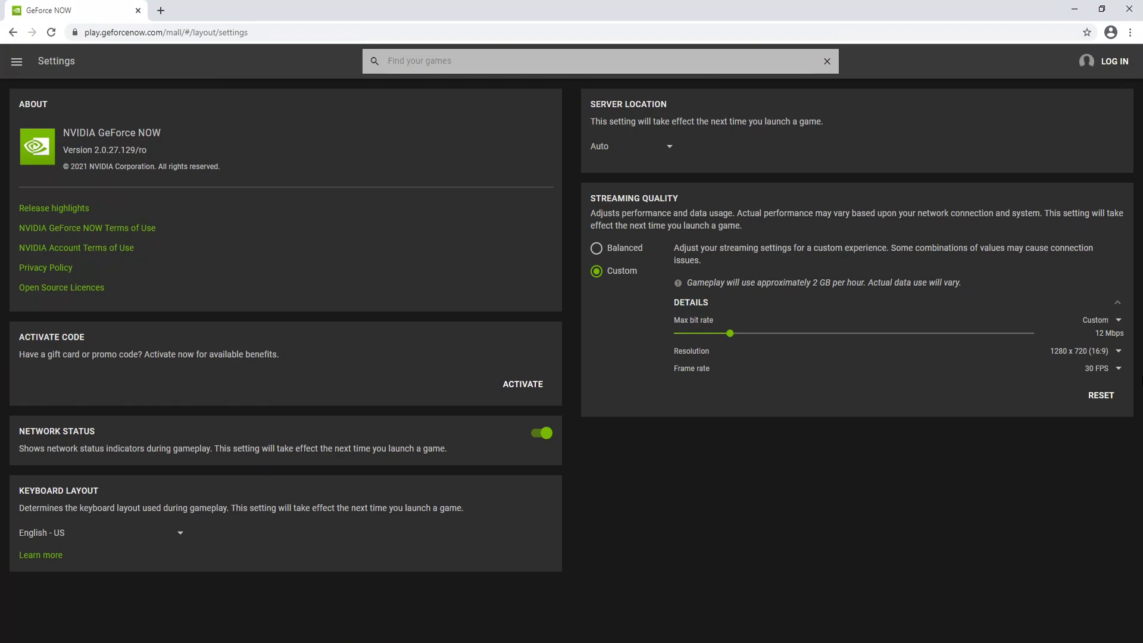
Choose EU Central 2 from the Server Location dropdown instead of Auto
click(666, 148)
scroll(661, 178, down, 2)
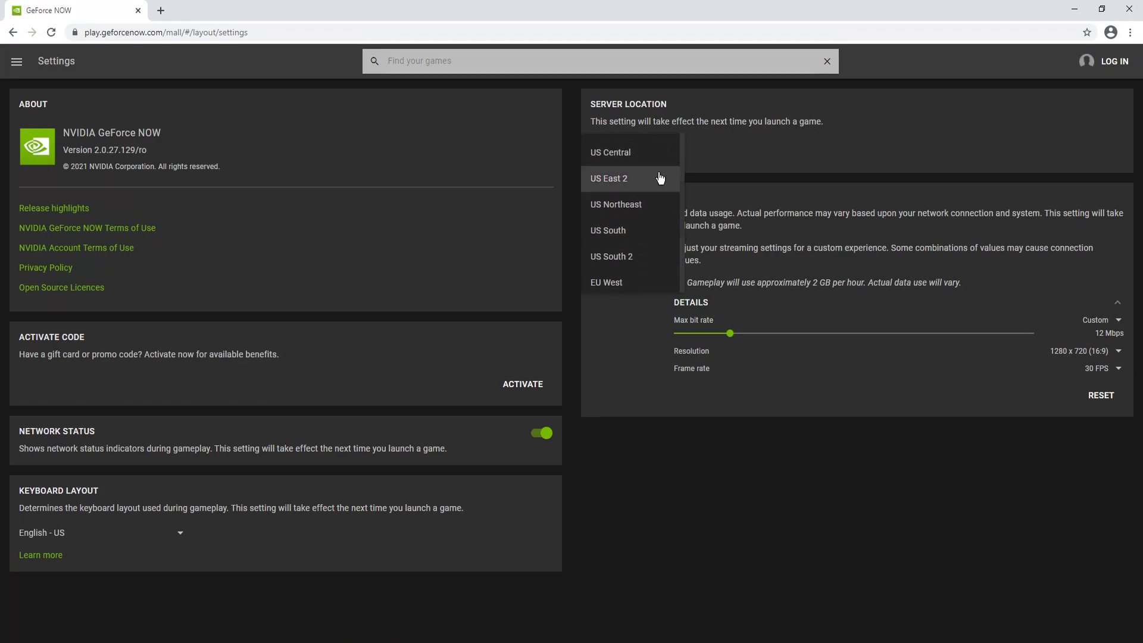
scroll(660, 178, down, 3)
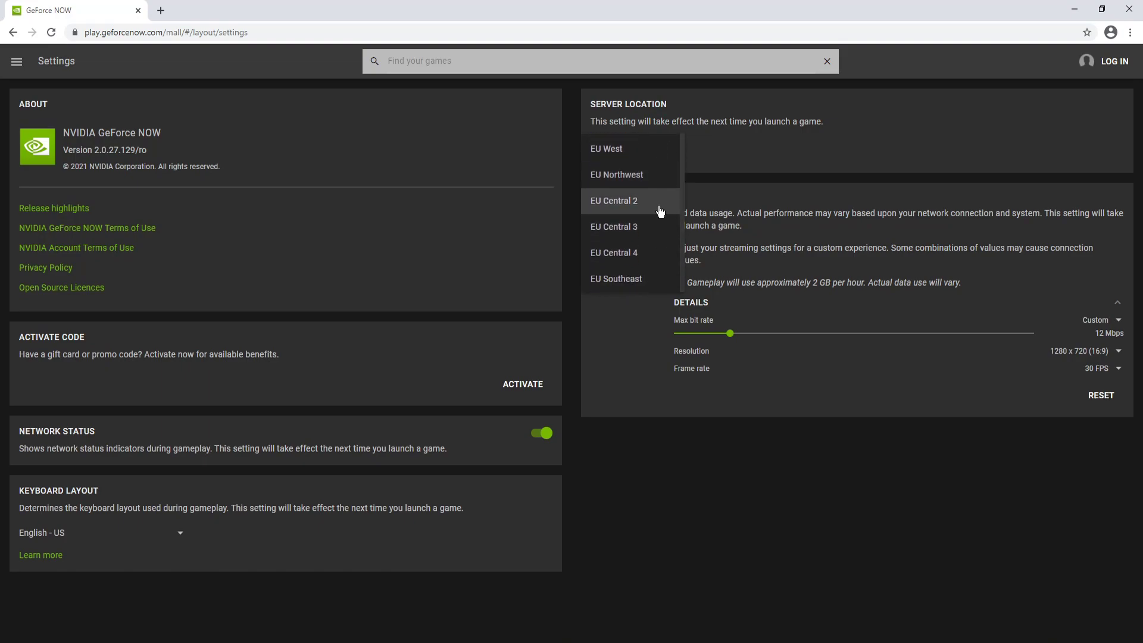
click(660, 209)
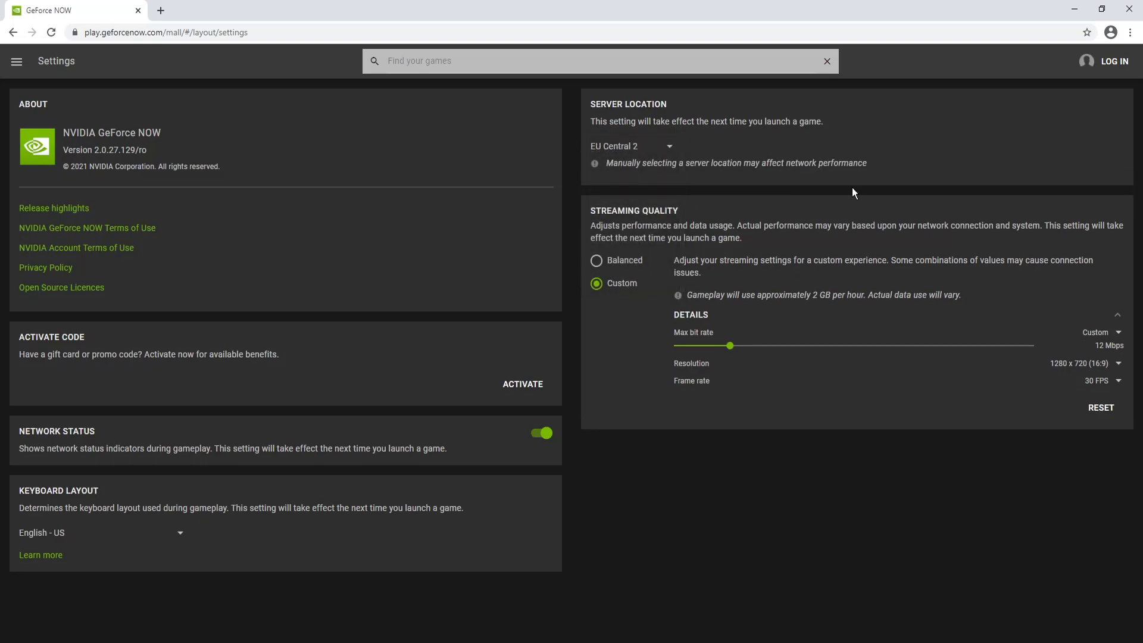
Log in by registering a new NVIDIA account with consent boxes unticked, then close the login tab
click(1117, 60)
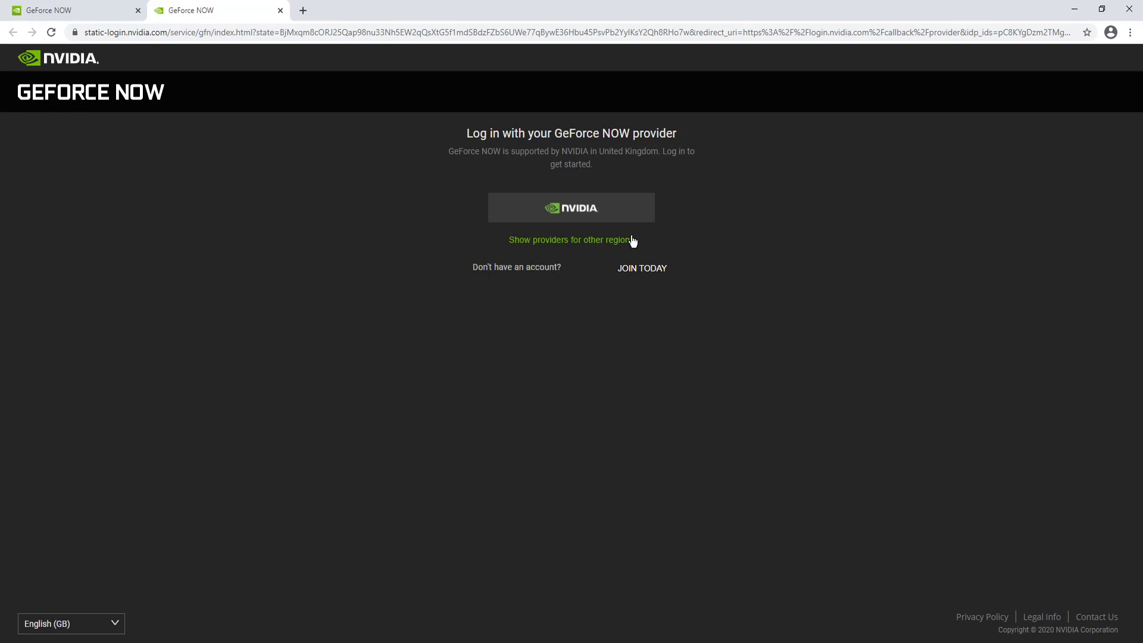
click(636, 275)
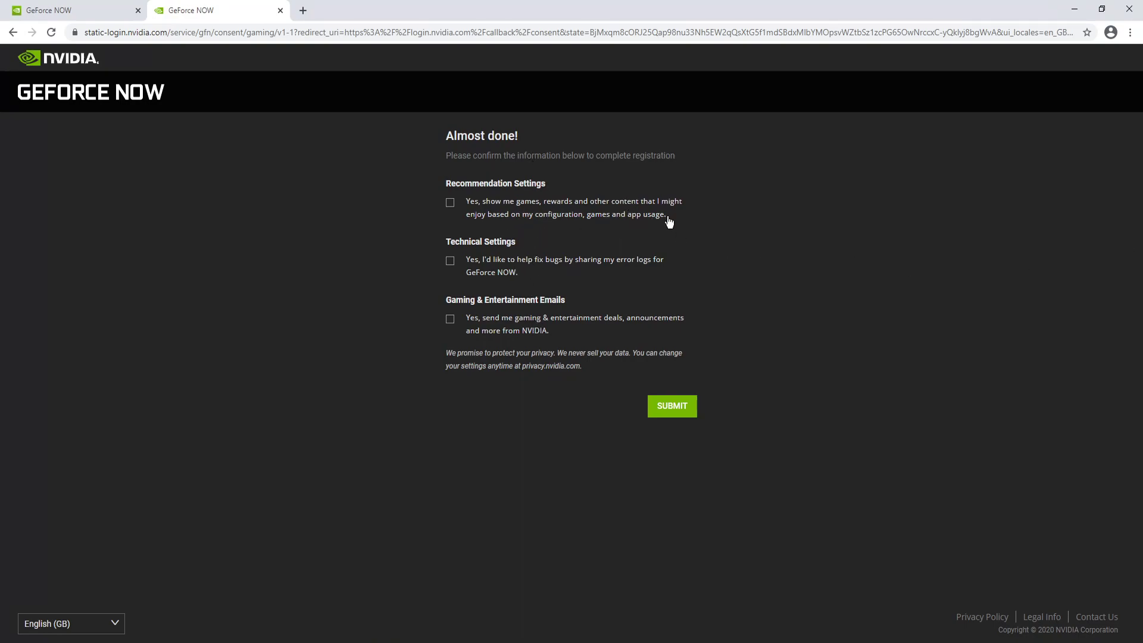
click(678, 410)
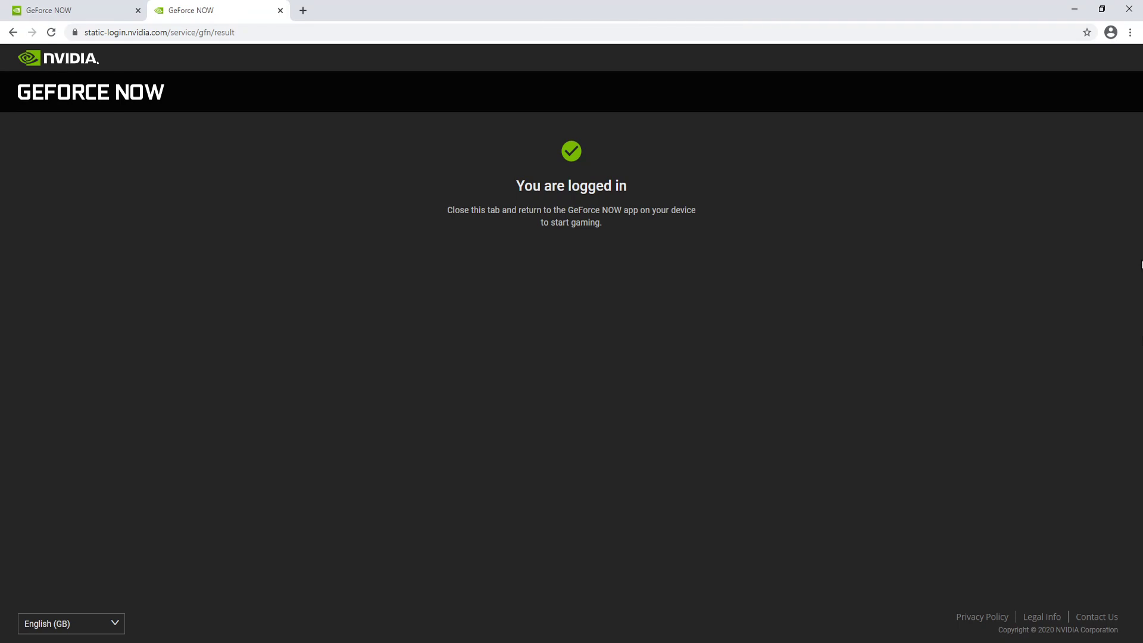
click(281, 11)
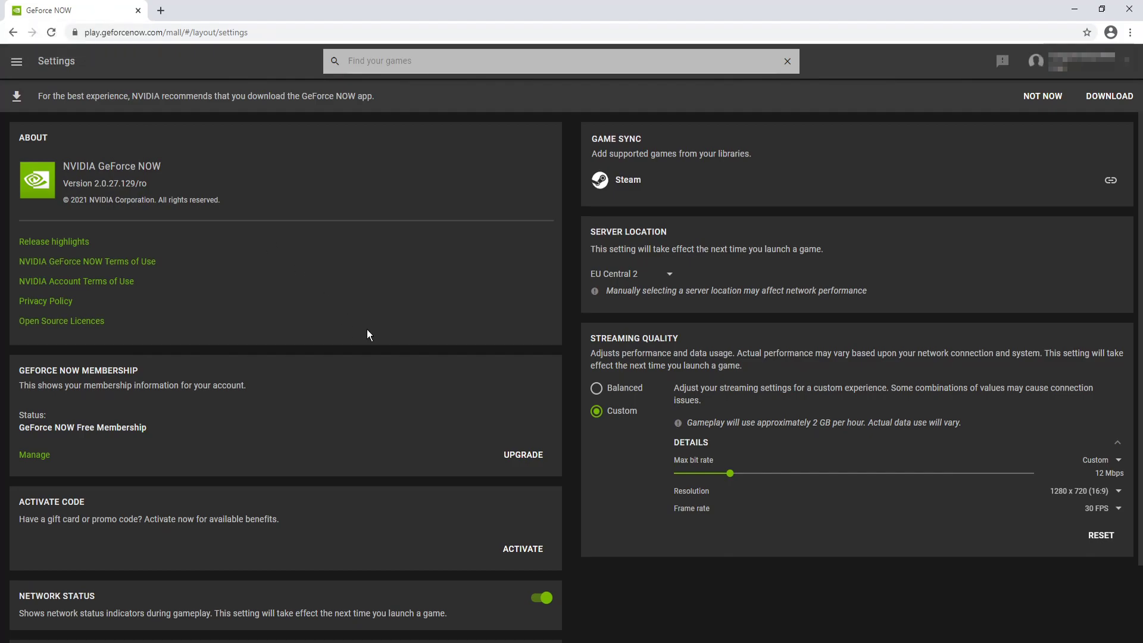
Go to the Games page and decline the app download recommendation
click(16, 64)
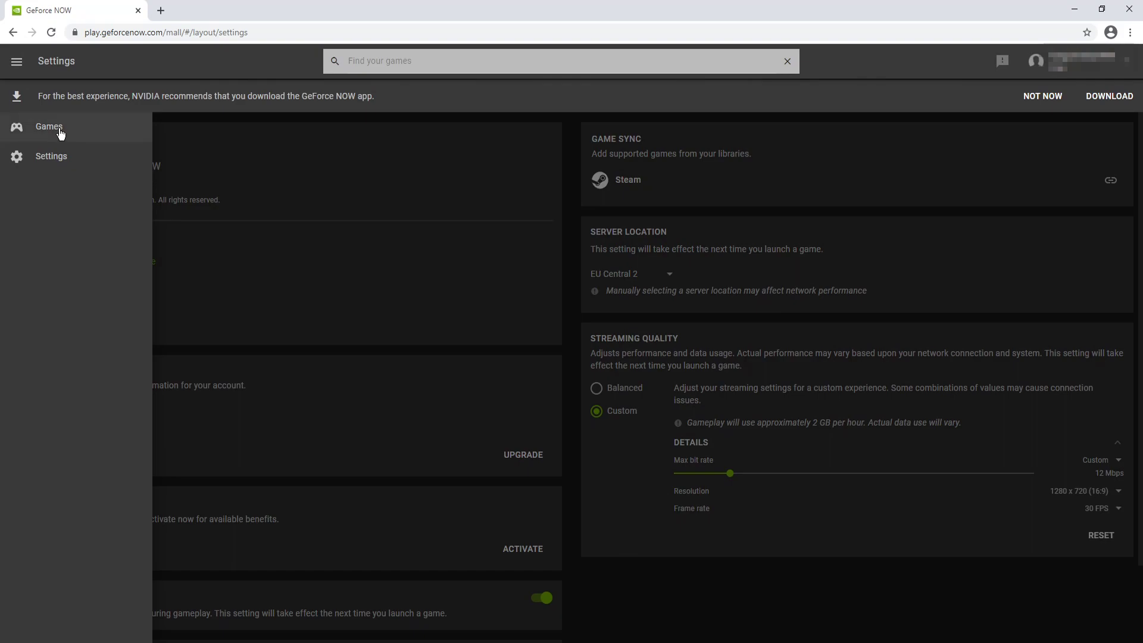
click(60, 132)
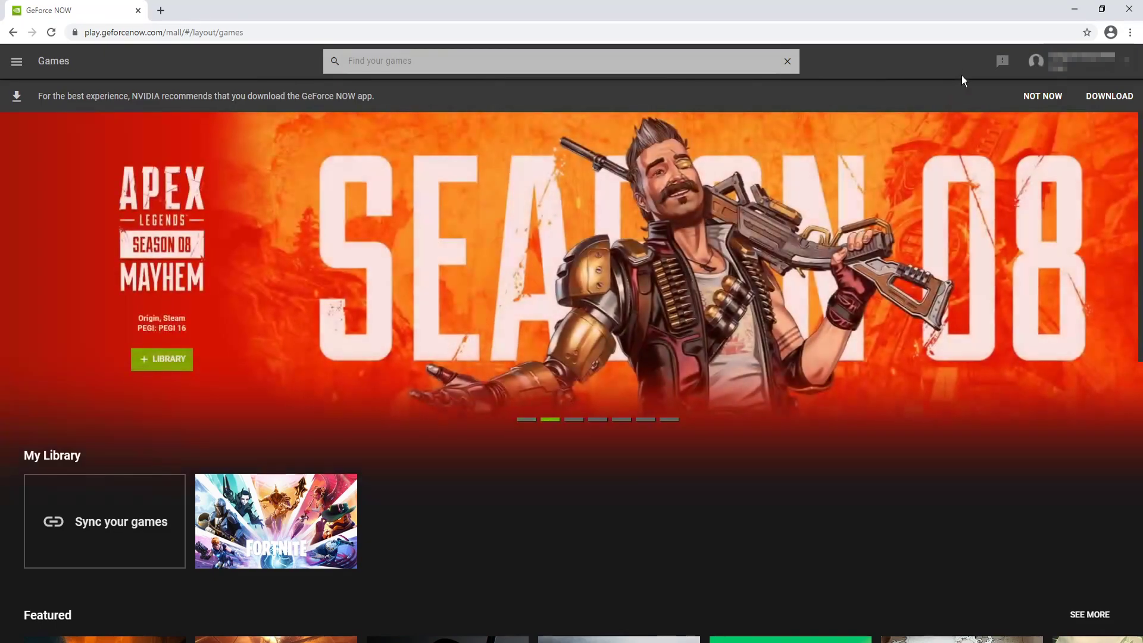
click(1036, 95)
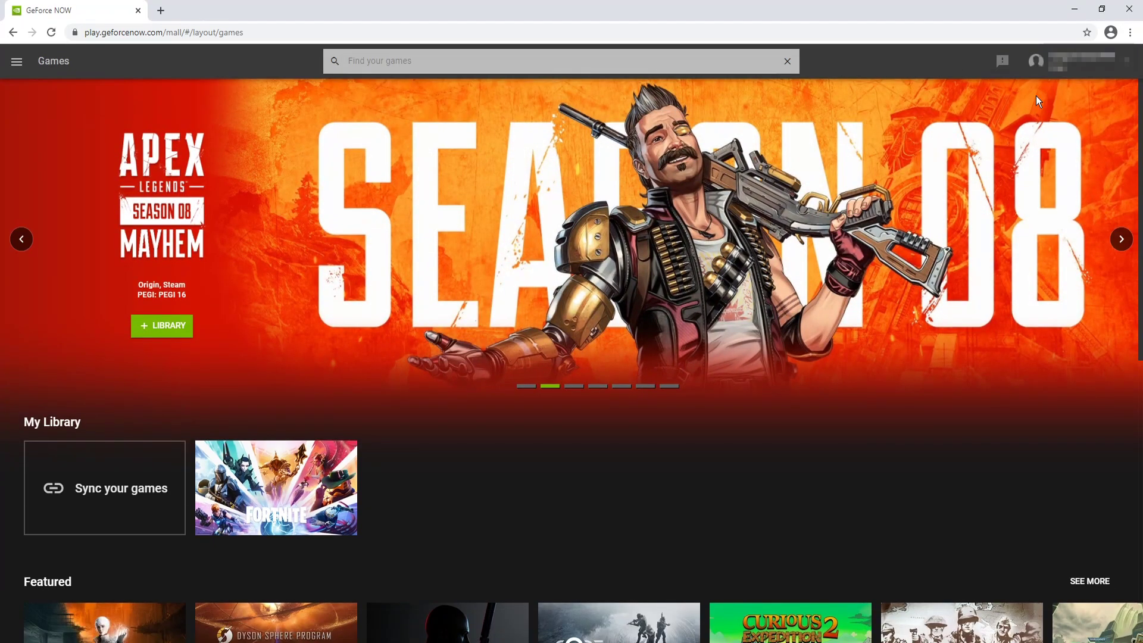
Find Fortnite in My Library and launch it
scroll(804, 158, down, 3)
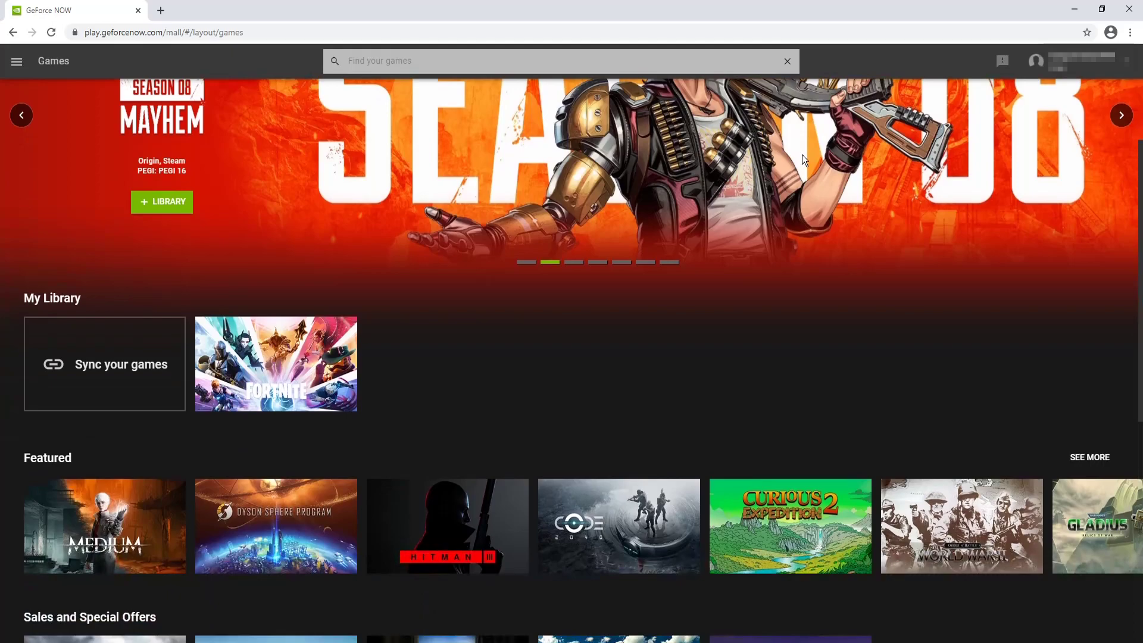
scroll(801, 154, down, 5)
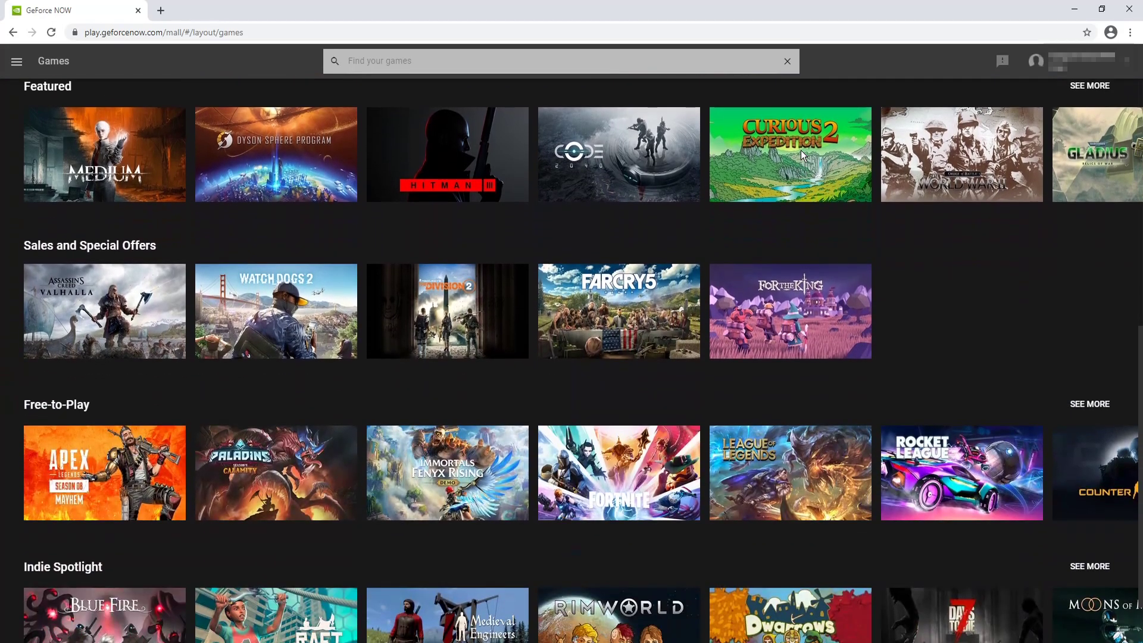
scroll(770, 113, down, 1)
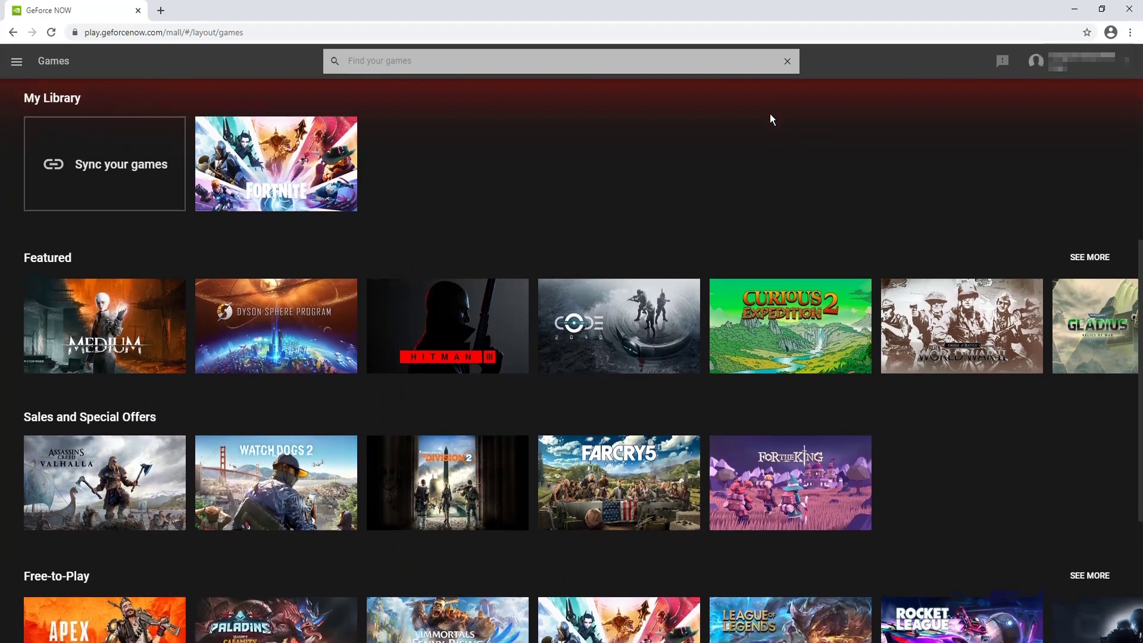
scroll(771, 105, up, 2)
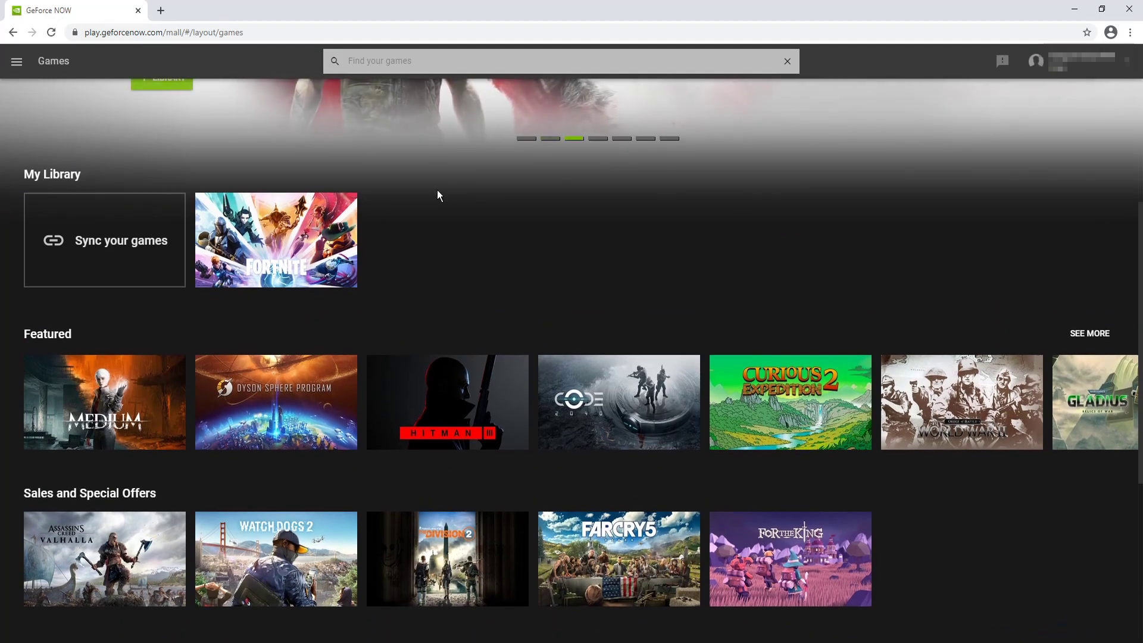
mouse_move(307, 242)
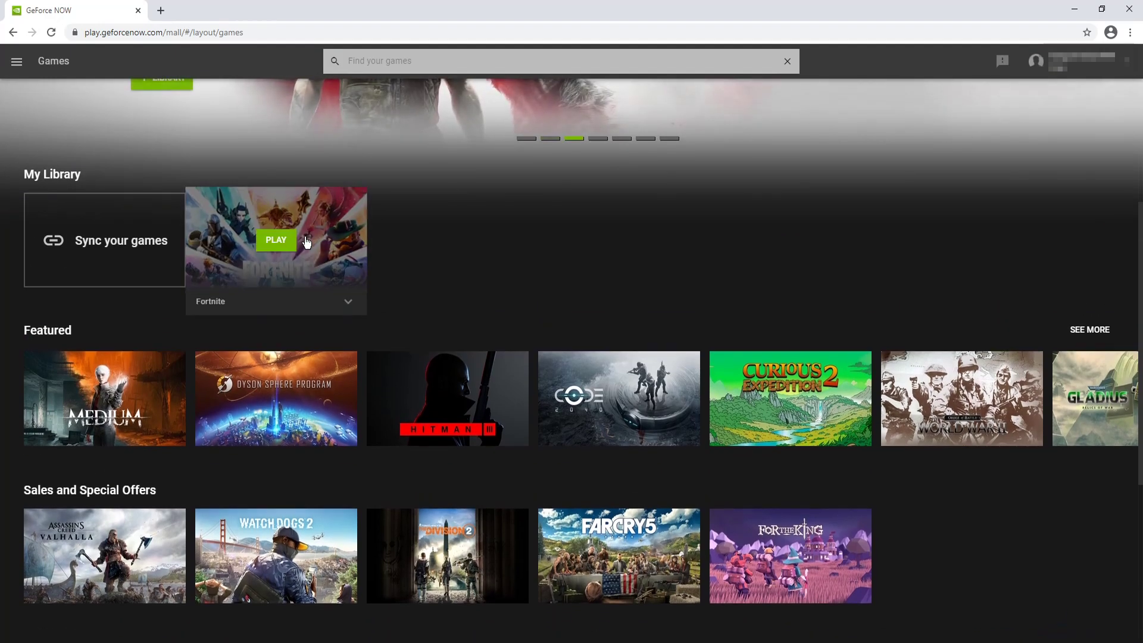
click(272, 248)
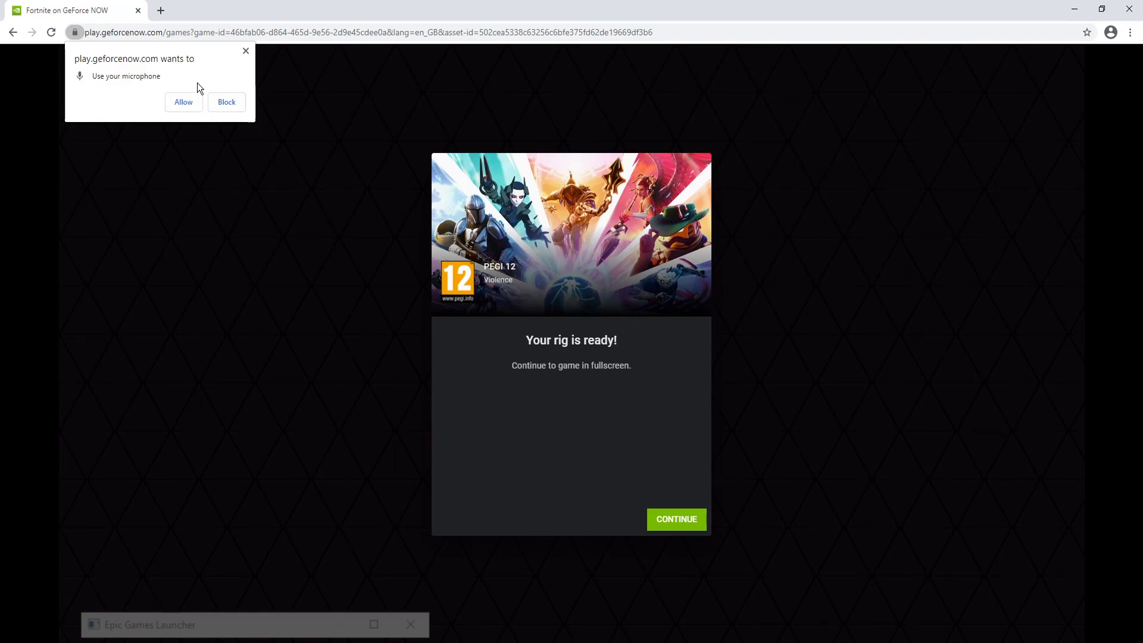
Block the site's microphone access once the Fortnite rig is ready
click(227, 103)
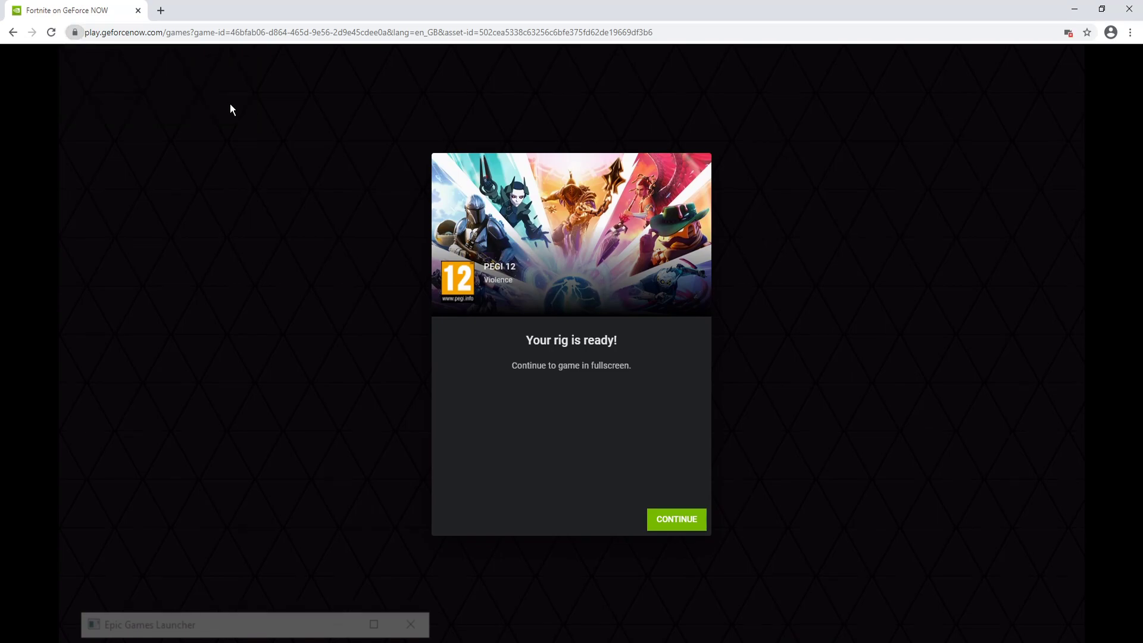
Continue into fullscreen Fortnite and return to the game window after the Start menu appears
click(691, 523)
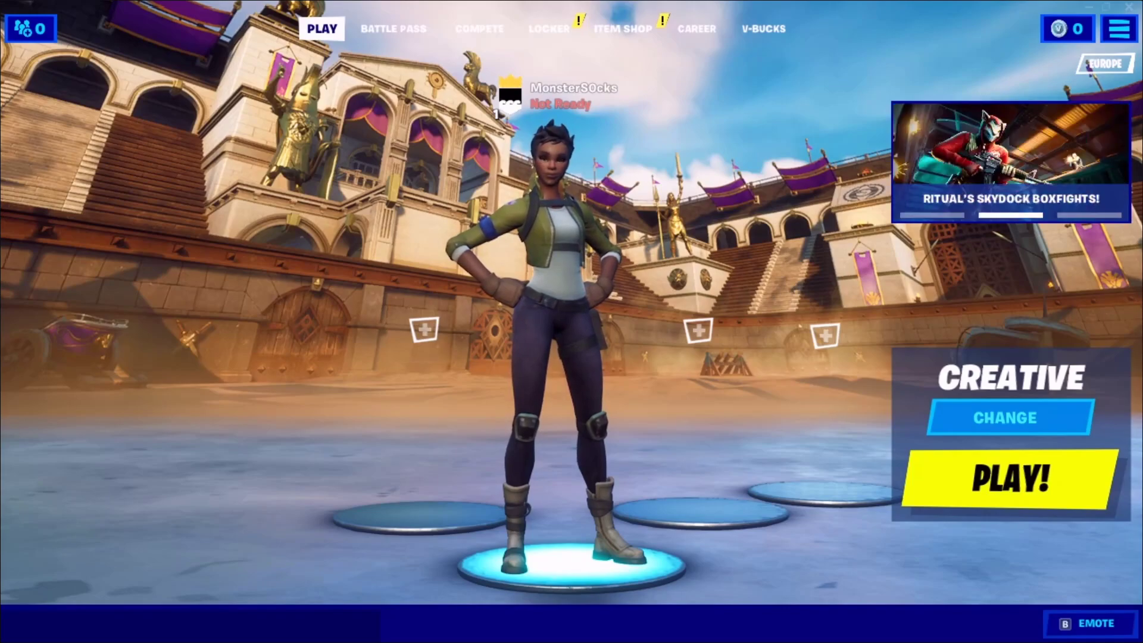
key(super)
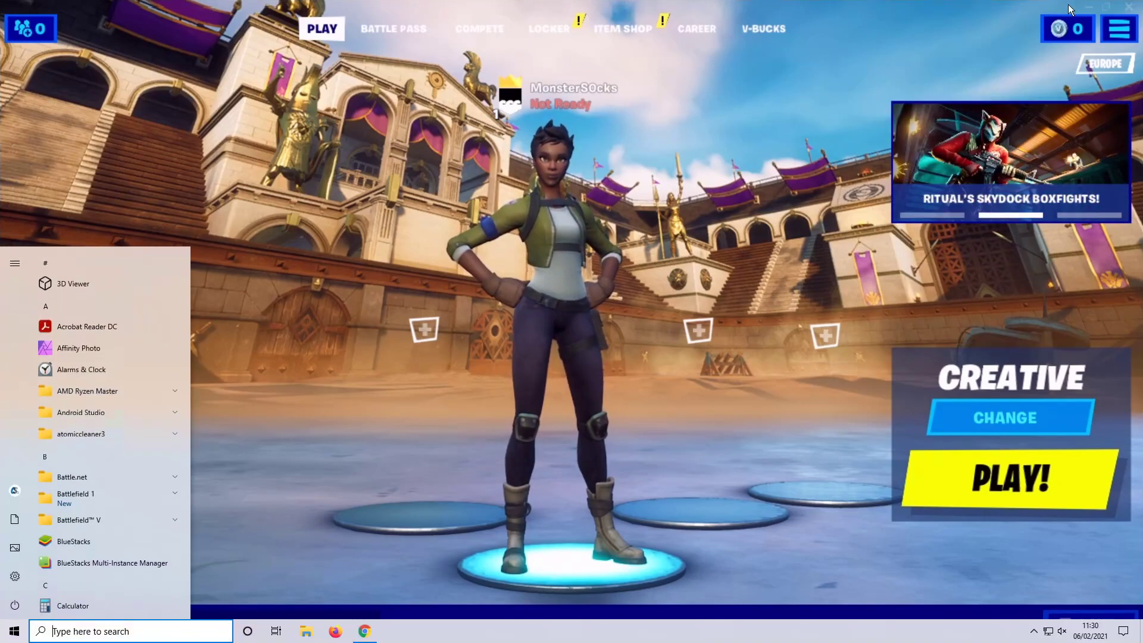
mouse_move(363, 633)
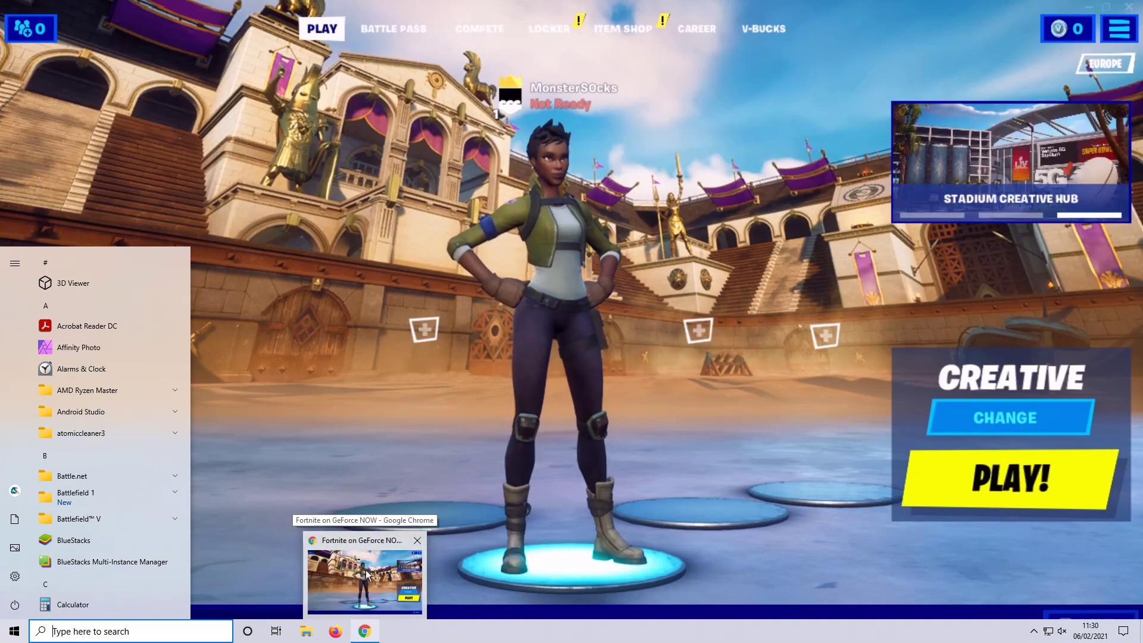
click(373, 589)
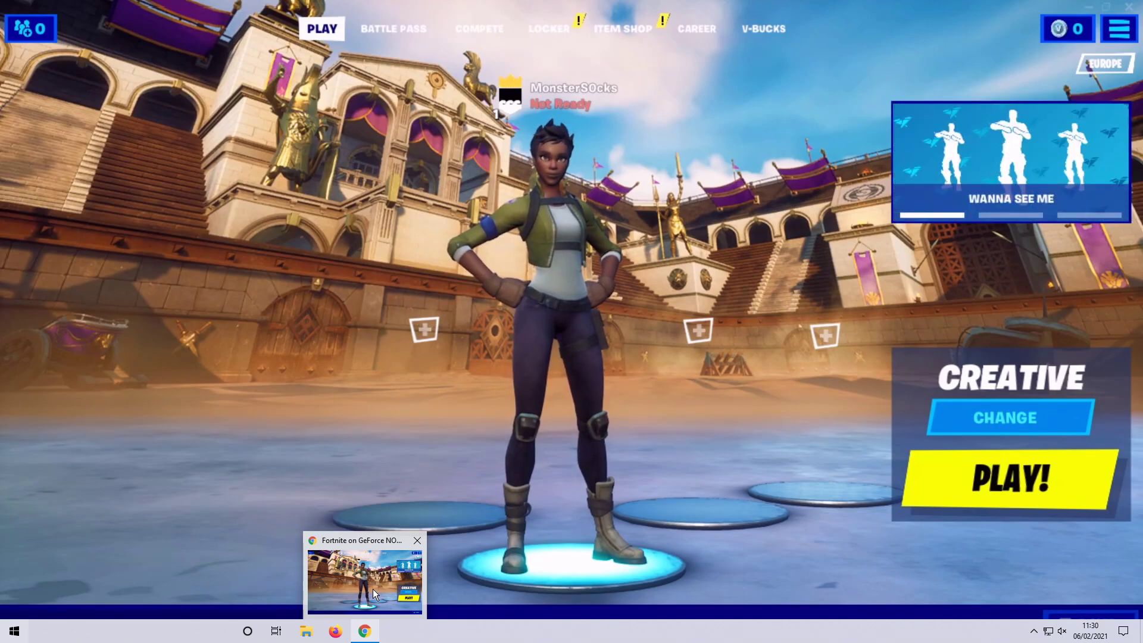
click(372, 588)
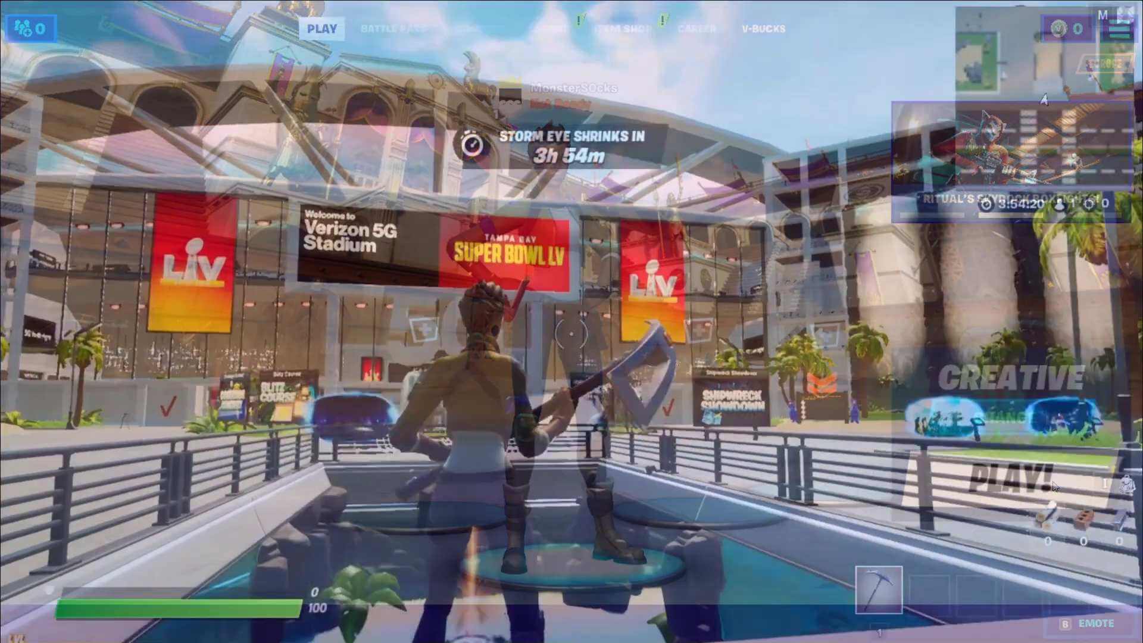
Run forward past the palm-tree plaza and office tower, under the skybridge toward the glass building
key(w)
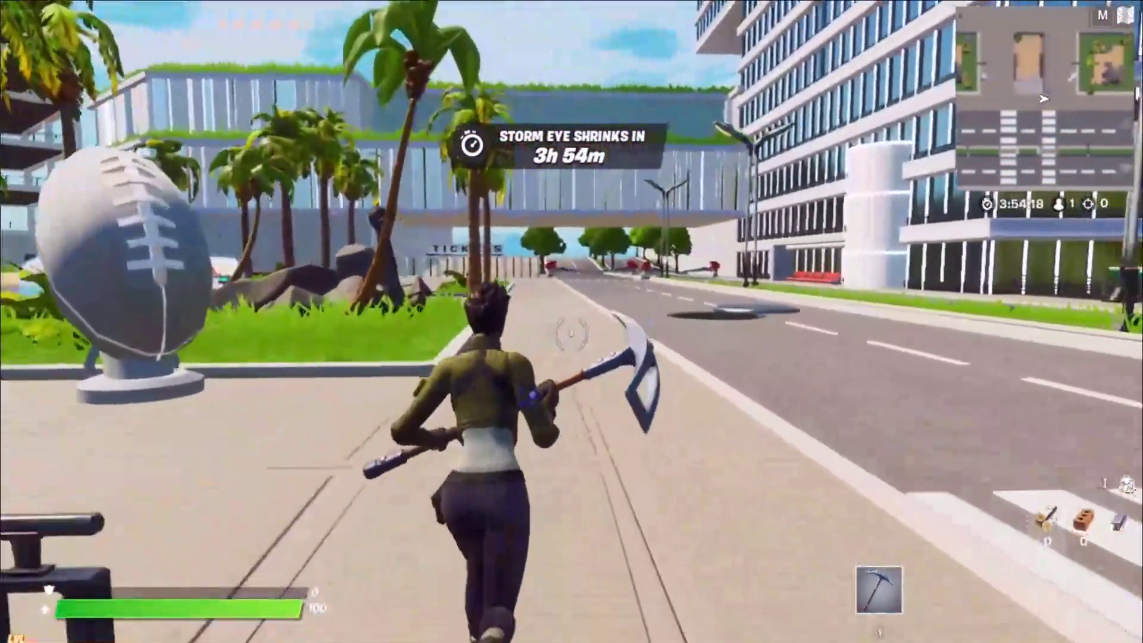
key(w)
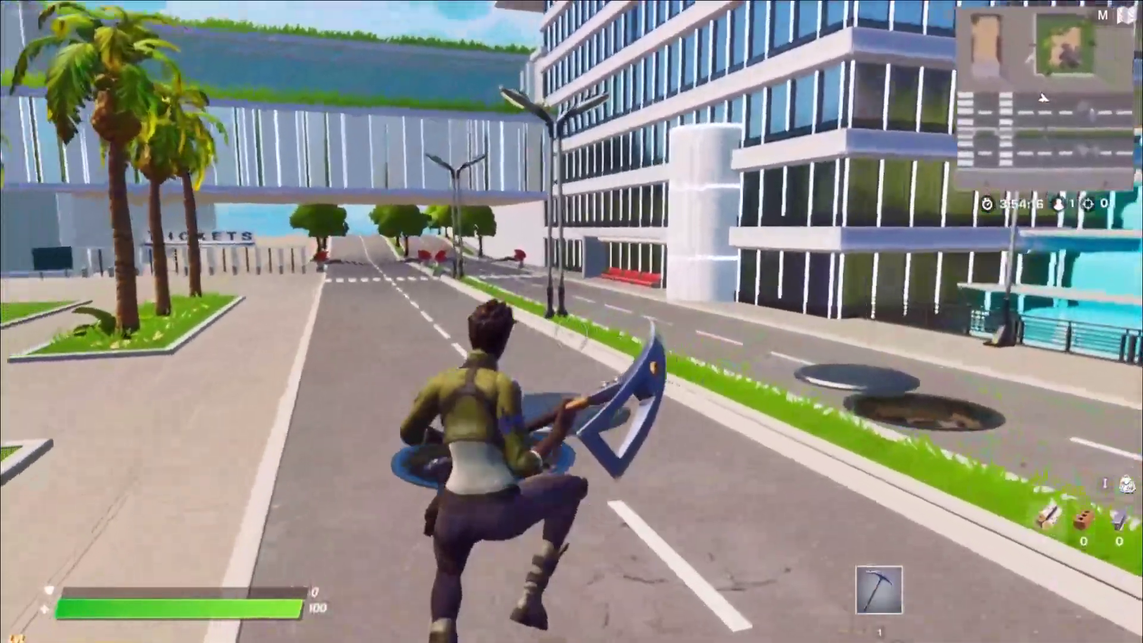
key(w)
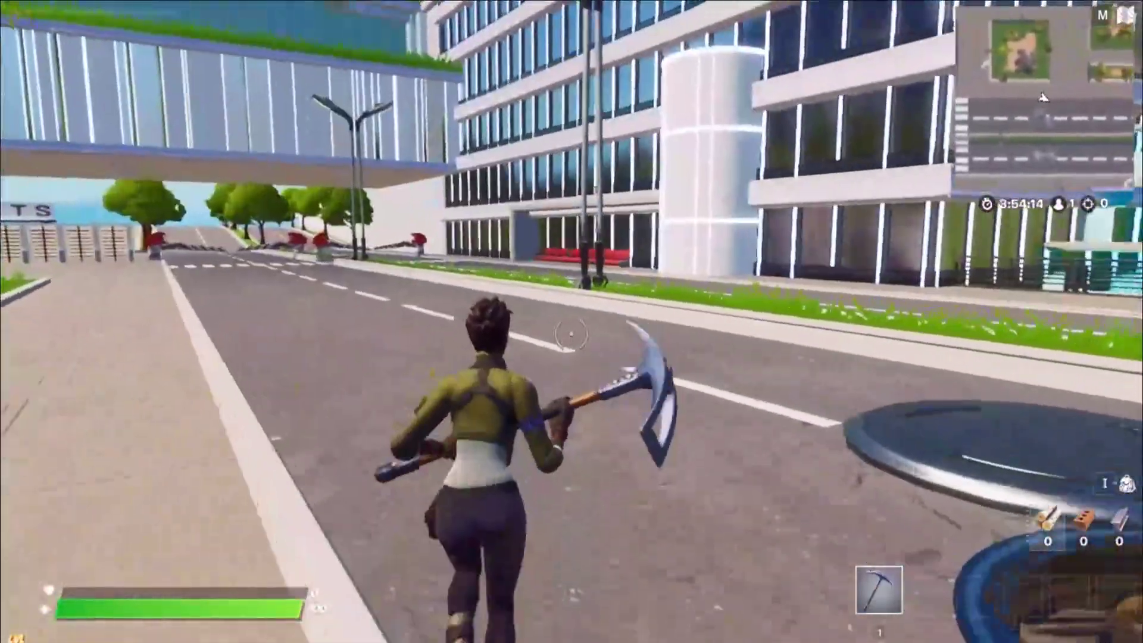
key(w)
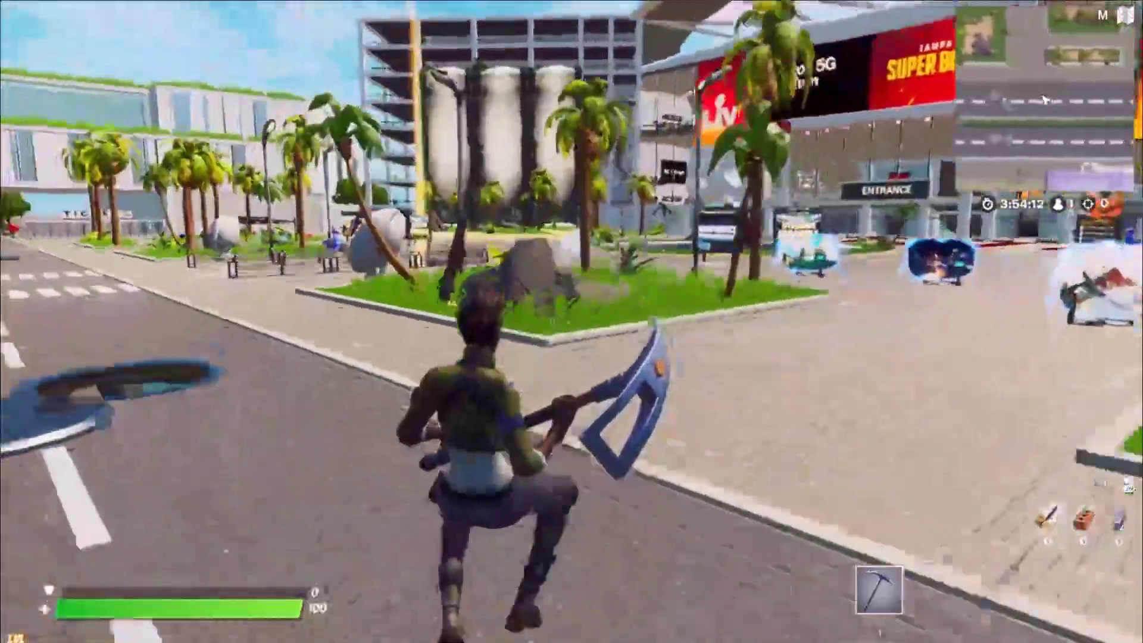
key(w)
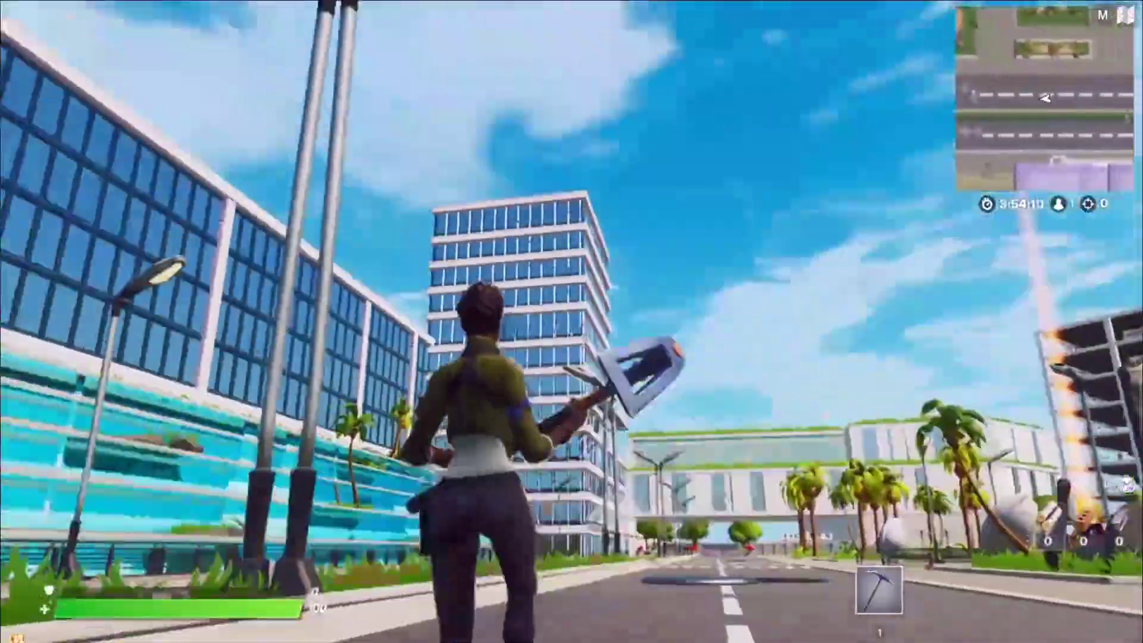
key(w)
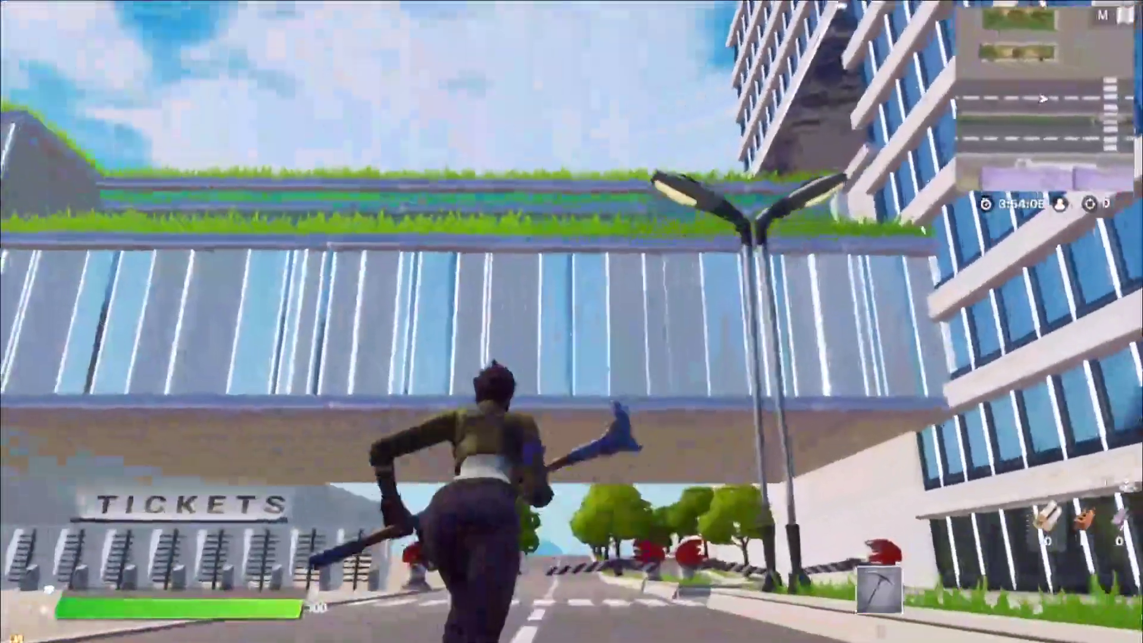
key(w)
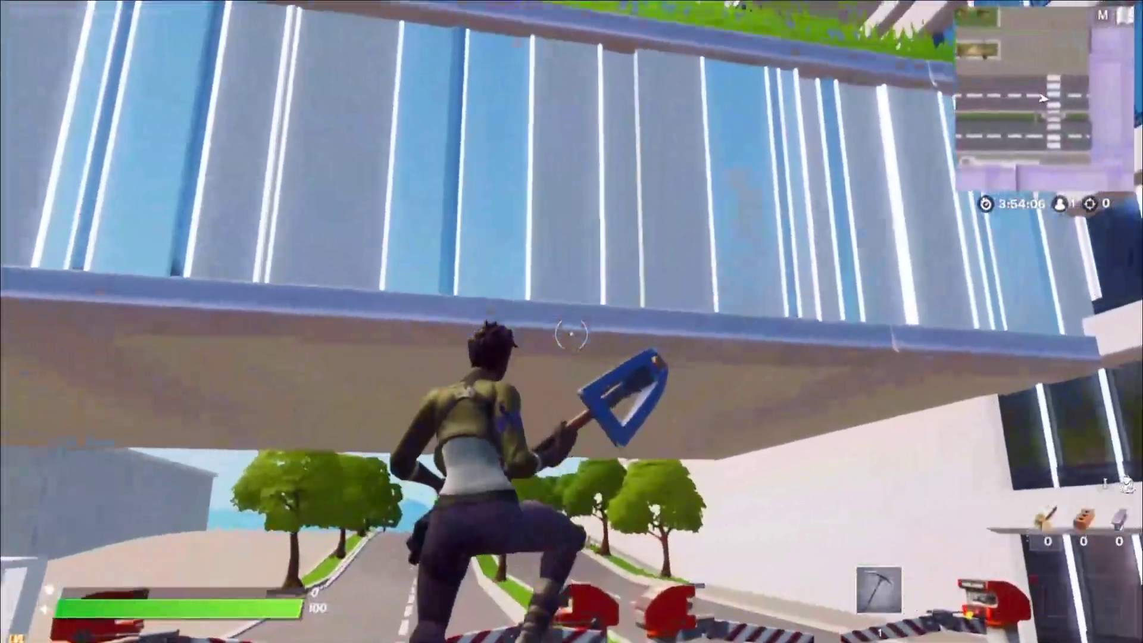
key(w)
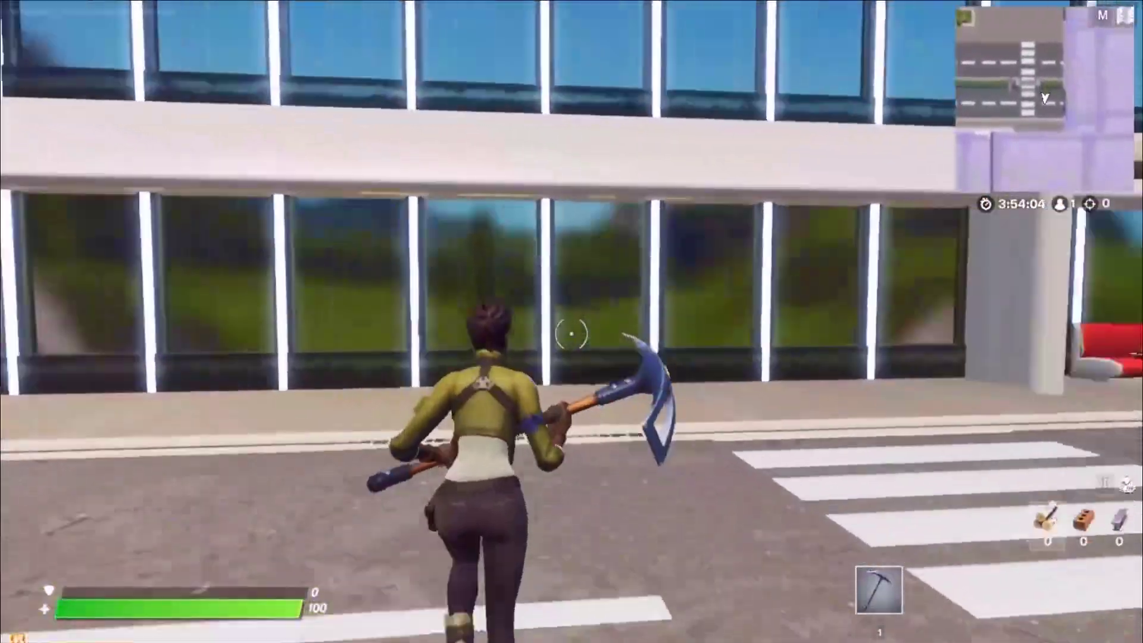